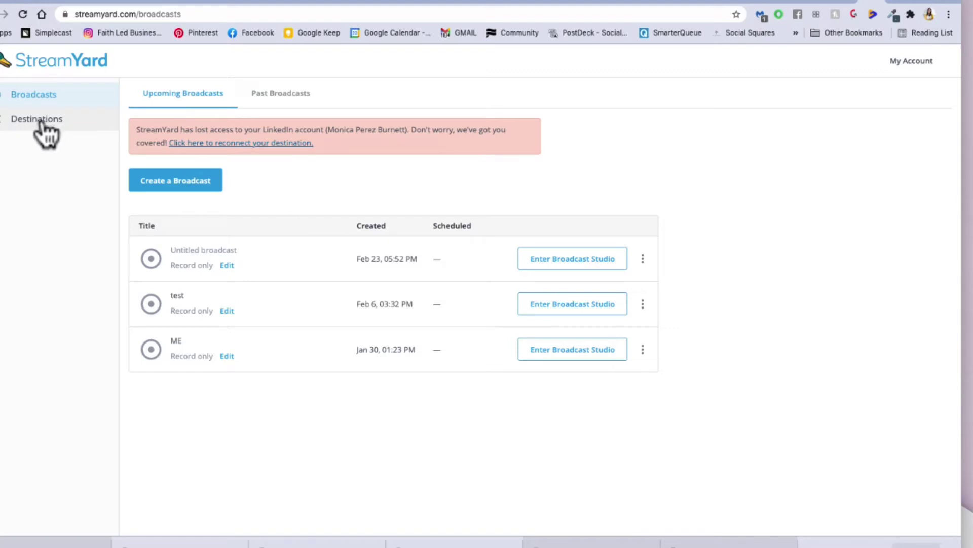
Step: Review the connected streaming destinations and the platforms available for adding a new destination
{"action": "left_click", "coordinate": [38, 120]}
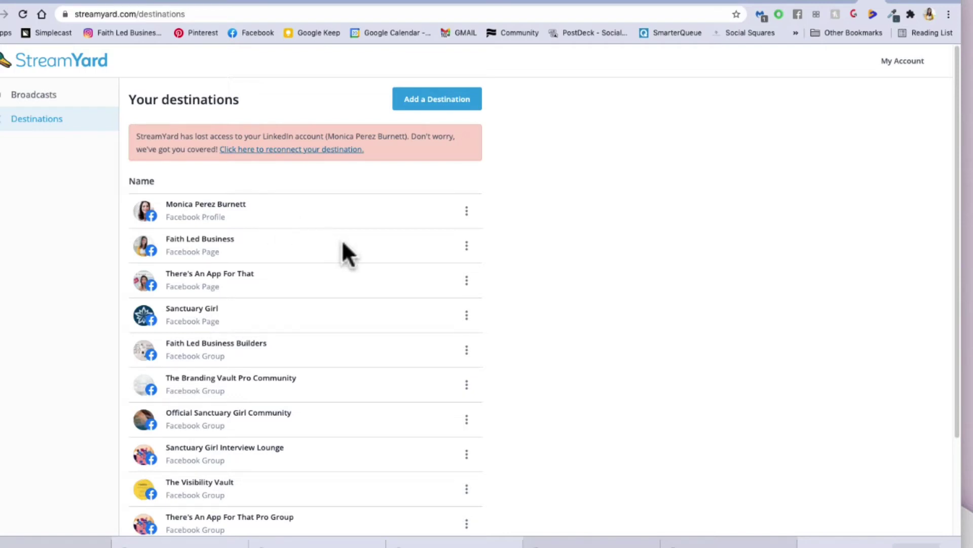
{"action": "scroll", "coordinate": [342, 241], "scroll_direction": "down", "scroll_amount": 2}
{"action": "scroll", "coordinate": [345, 243], "scroll_direction": "down", "scroll_amount": 1}
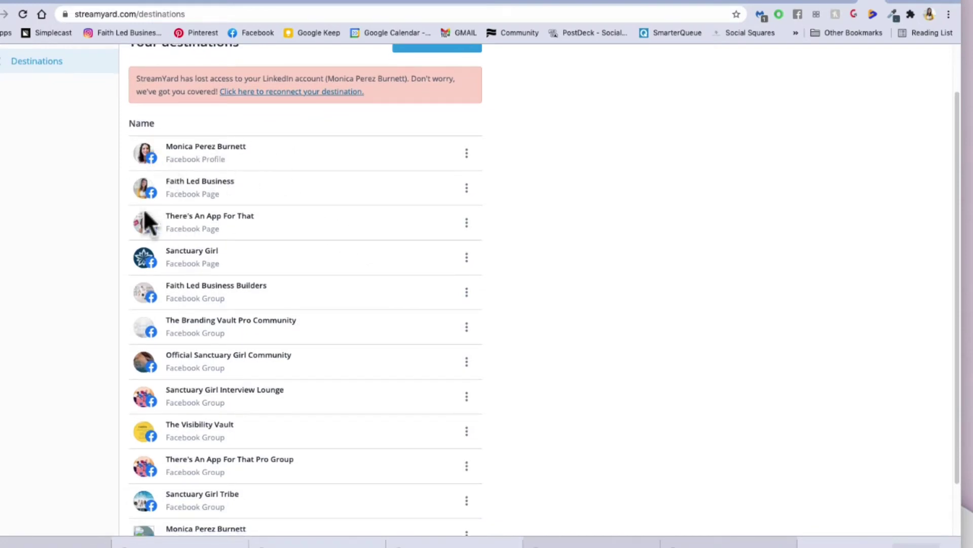
{"action": "scroll", "coordinate": [339, 198], "scroll_direction": "down", "scroll_amount": 3}
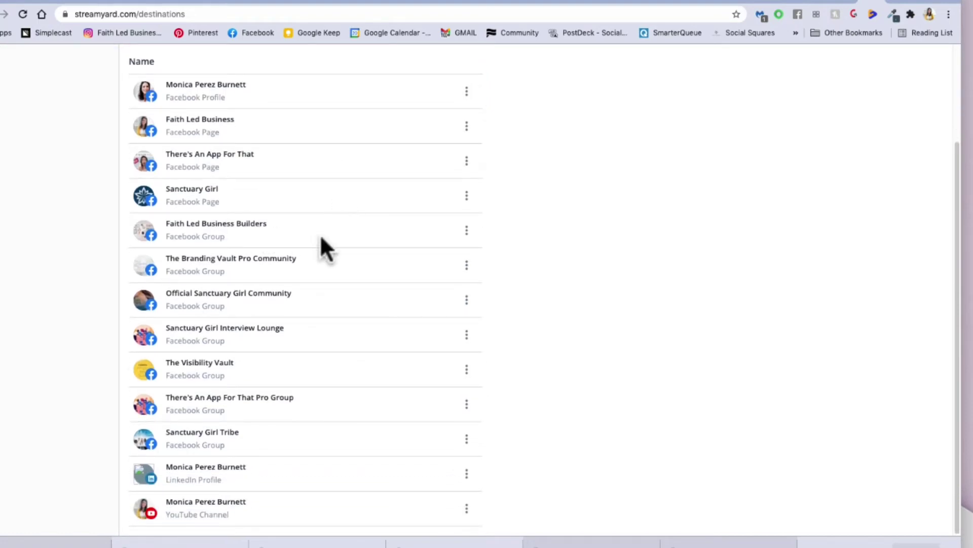
{"action": "scroll", "coordinate": [319, 236], "scroll_direction": "up", "scroll_amount": 1}
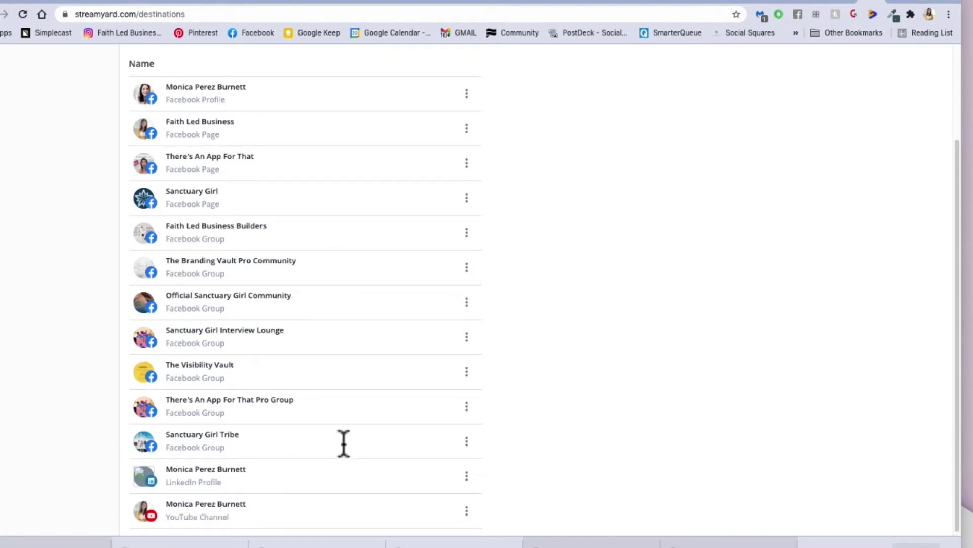
{"action": "scroll", "coordinate": [507, 209], "scroll_direction": "up", "scroll_amount": 3}
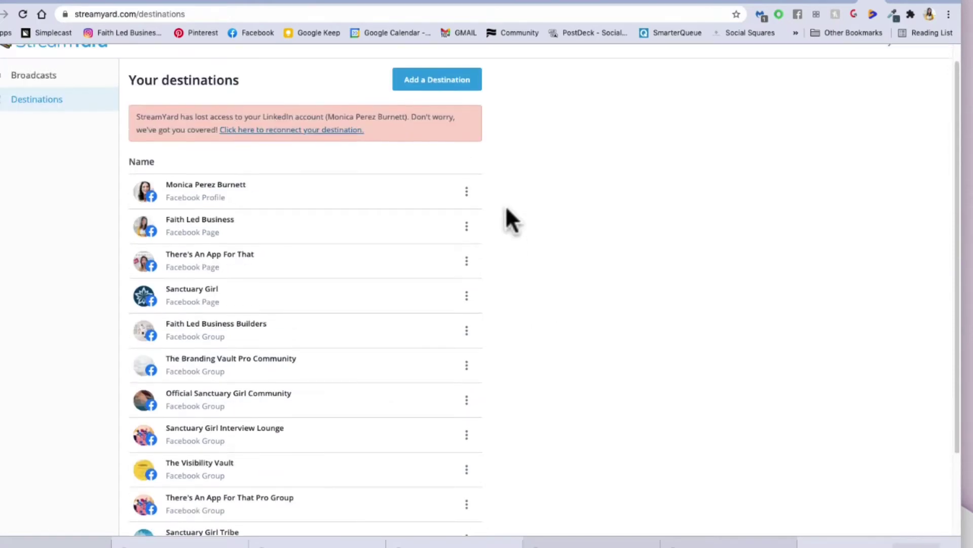
{"action": "scroll", "coordinate": [507, 208], "scroll_direction": "up", "scroll_amount": 1}
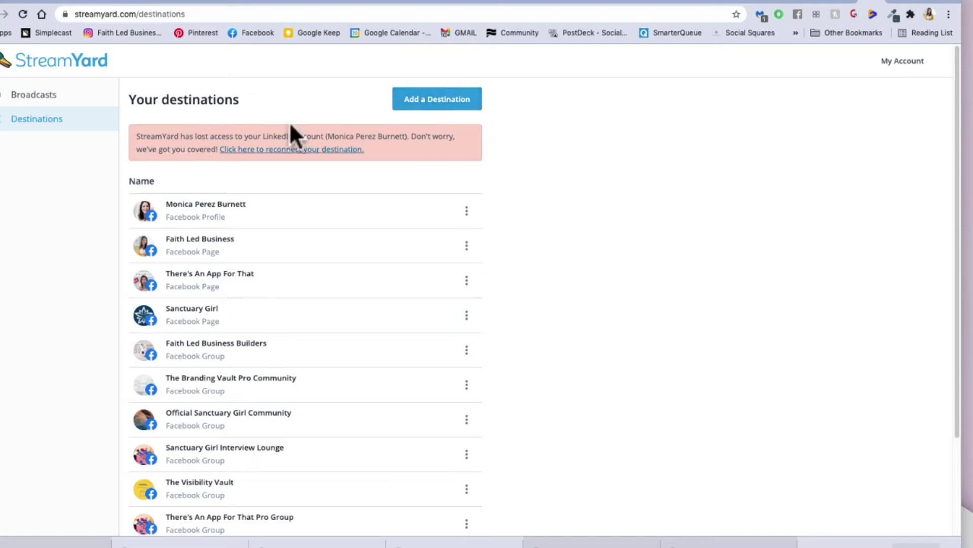
{"action": "left_click", "coordinate": [449, 103]}
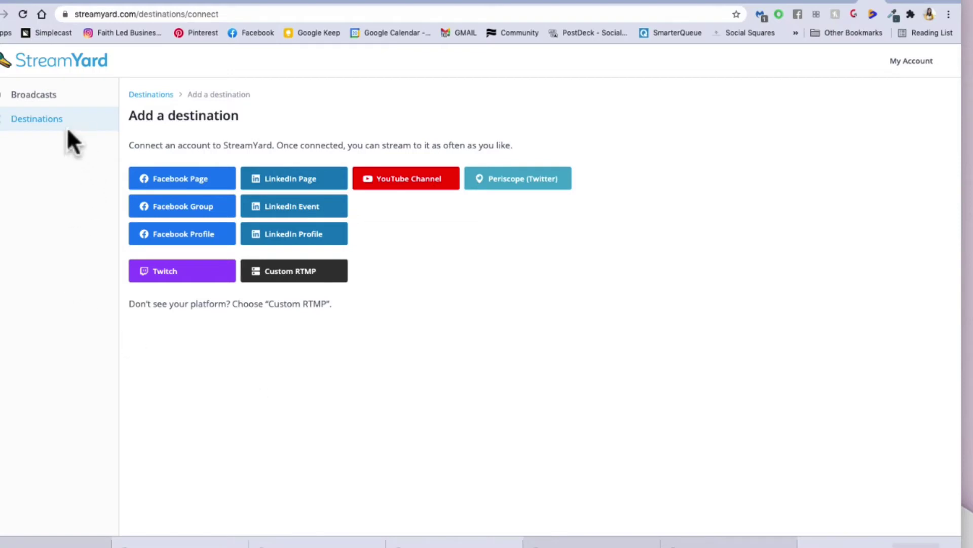
Step: Start a new broadcast to the personal Facebook profile, the Faith Led Business page, the Faith Led Business Builders group and the YouTube channel
{"action": "left_click", "coordinate": [44, 99]}
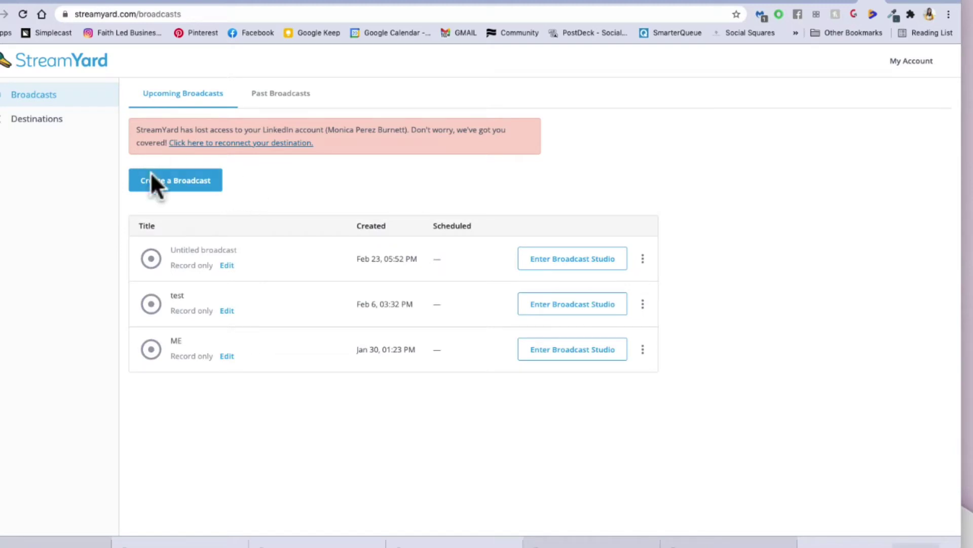
{"action": "left_click", "coordinate": [189, 183]}
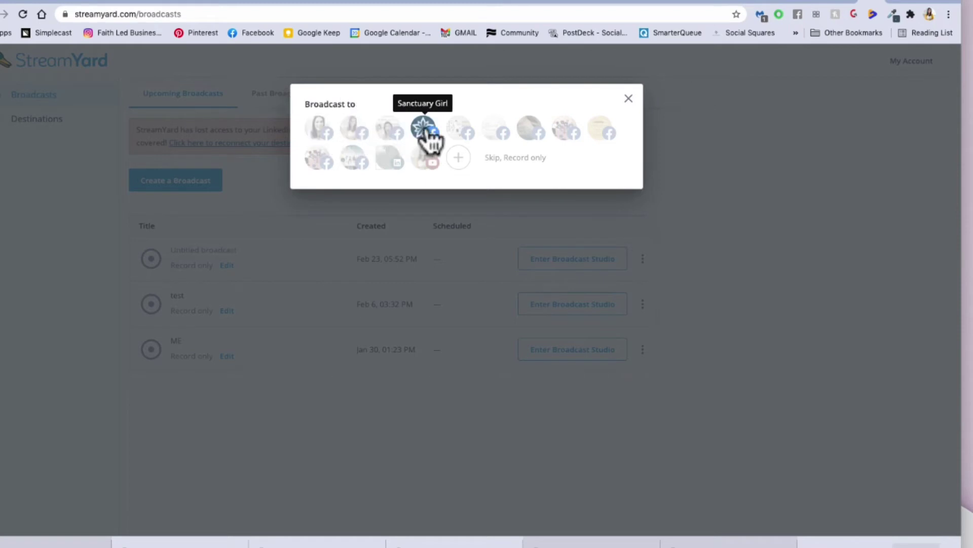
{"action": "left_click", "coordinate": [319, 132]}
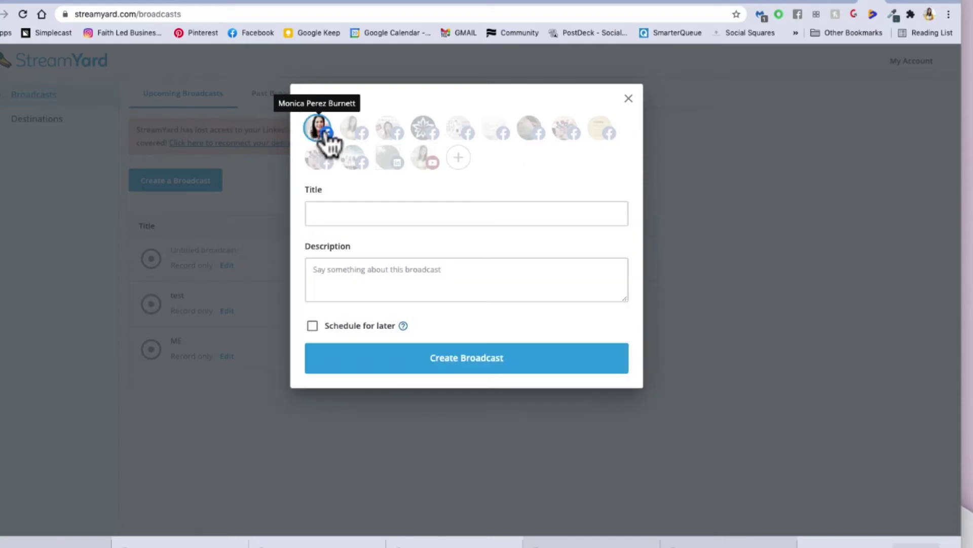
{"action": "left_click", "coordinate": [355, 133]}
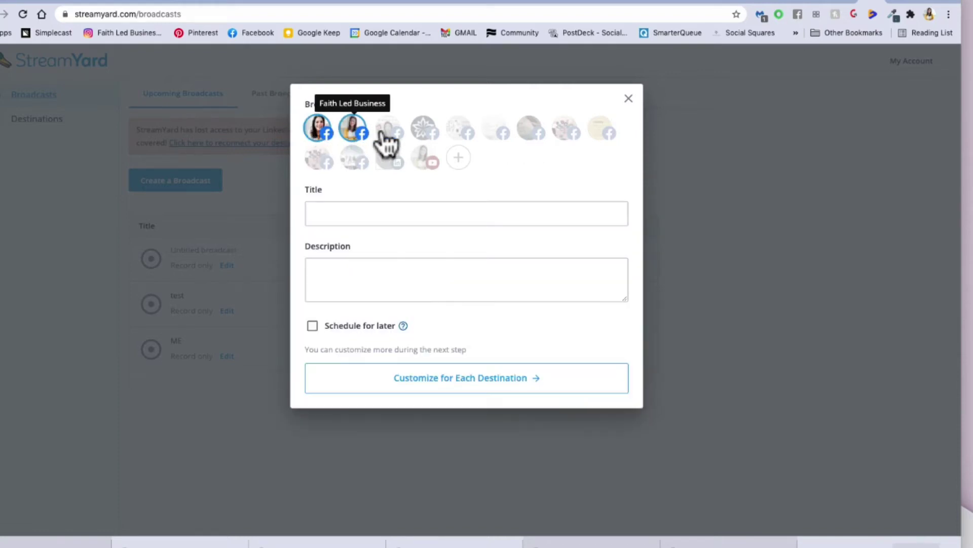
{"action": "left_click", "coordinate": [459, 137]}
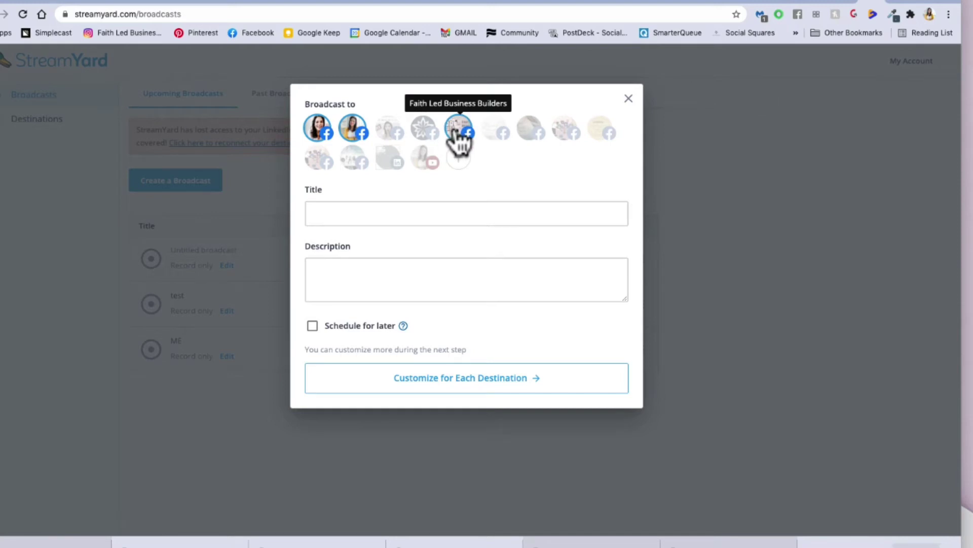
{"action": "left_click", "coordinate": [424, 162]}
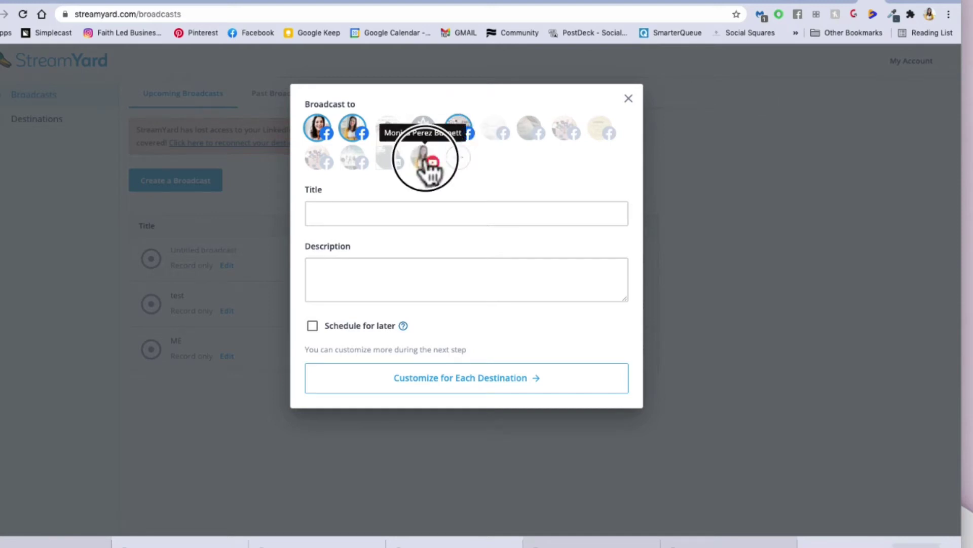
Step: Enter "Test" as the broadcast title and "TEst again" as its description
{"action": "left_click", "coordinate": [332, 215]}
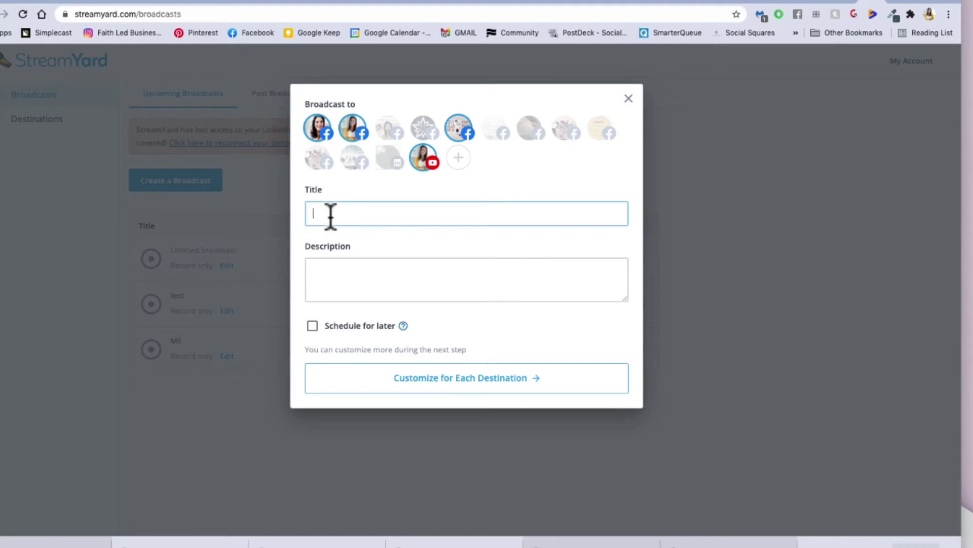
{"action": "type", "text": "Test"}
{"action": "left_click", "coordinate": [387, 277]}
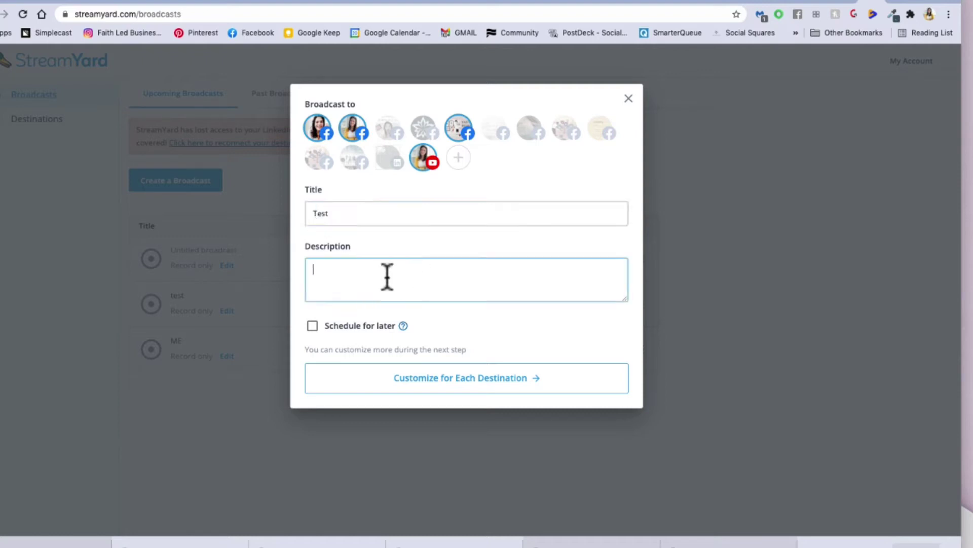
{"action": "type", "text": "TEst again"}
Step: Enable Schedule for later on the broadcast and proceed to customizing it for each destination
{"action": "left_click", "coordinate": [312, 326]}
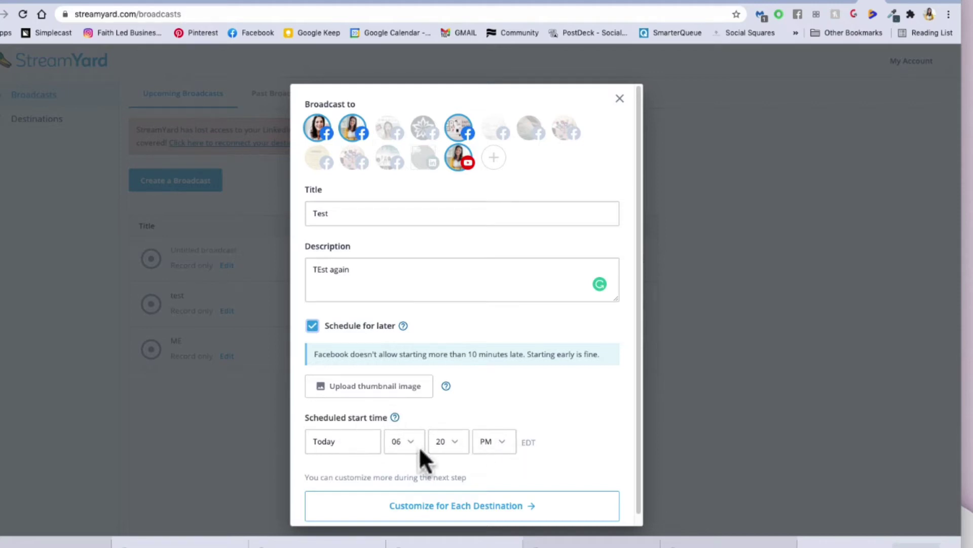
{"action": "scroll", "coordinate": [535, 436], "scroll_direction": "down", "scroll_amount": 1}
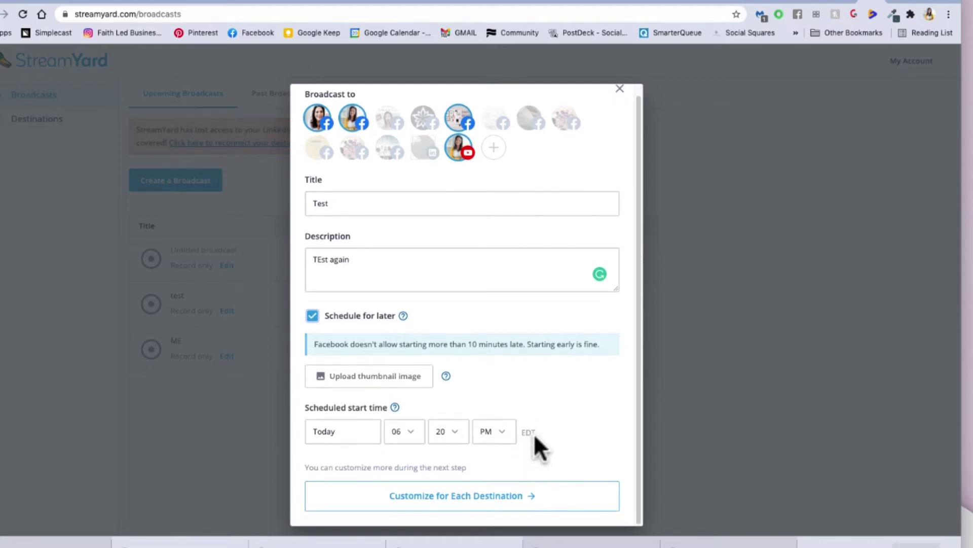
{"action": "left_click", "coordinate": [514, 499]}
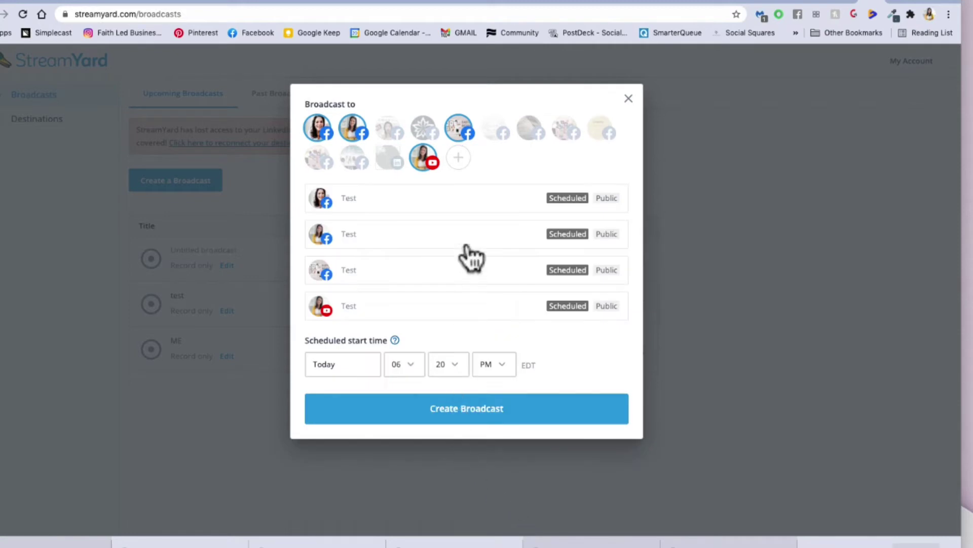
Step: Examine the title, description, scheduling, thumbnail and privacy options for the Facebook profile, Facebook page and YouTube channel
{"action": "left_click", "coordinate": [368, 199]}
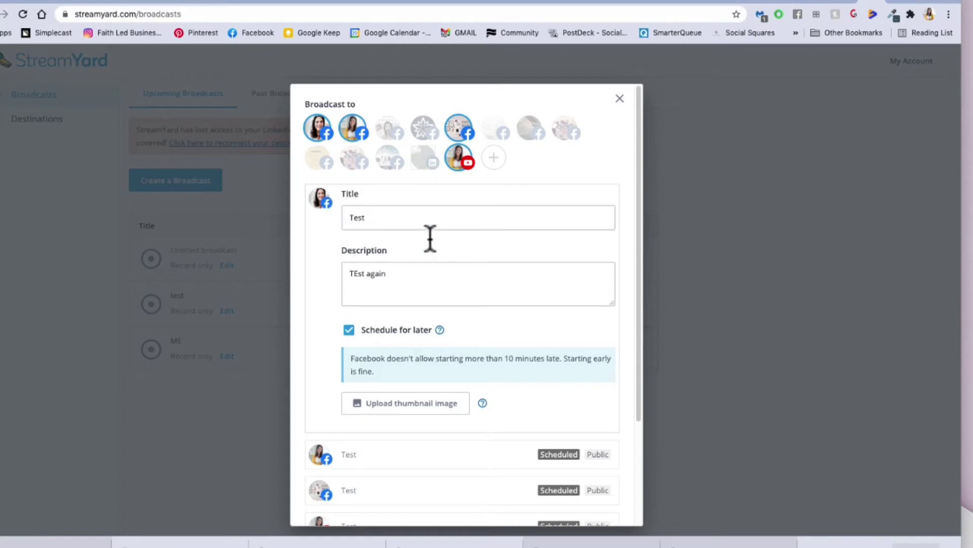
{"action": "left_click", "coordinate": [337, 457]}
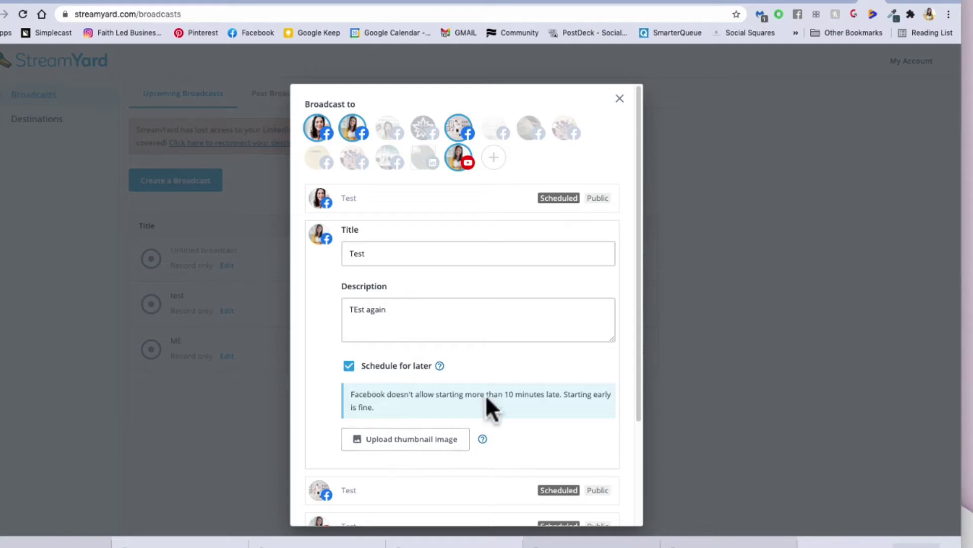
{"action": "scroll", "coordinate": [459, 458], "scroll_direction": "down", "scroll_amount": 2}
{"action": "scroll", "coordinate": [455, 445], "scroll_direction": "down", "scroll_amount": 2}
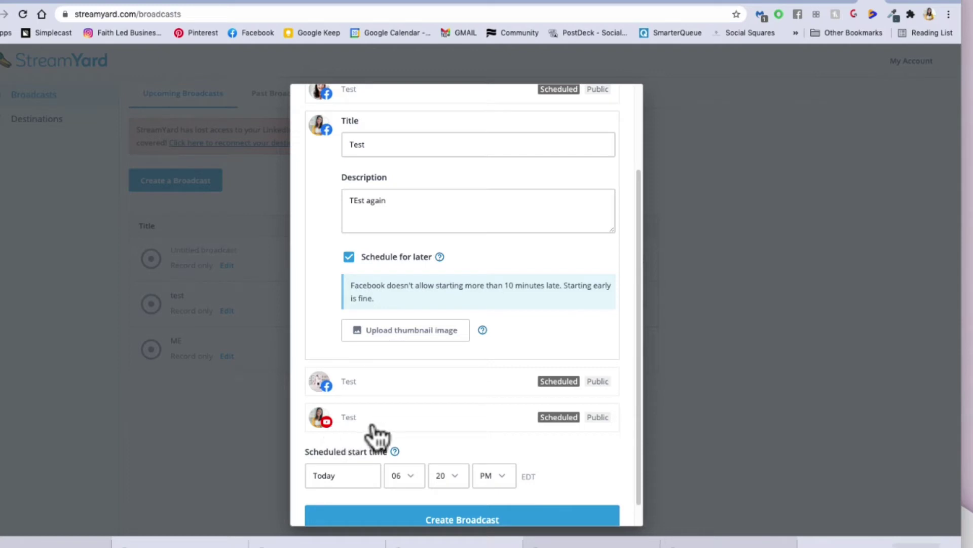
{"action": "left_click", "coordinate": [340, 423]}
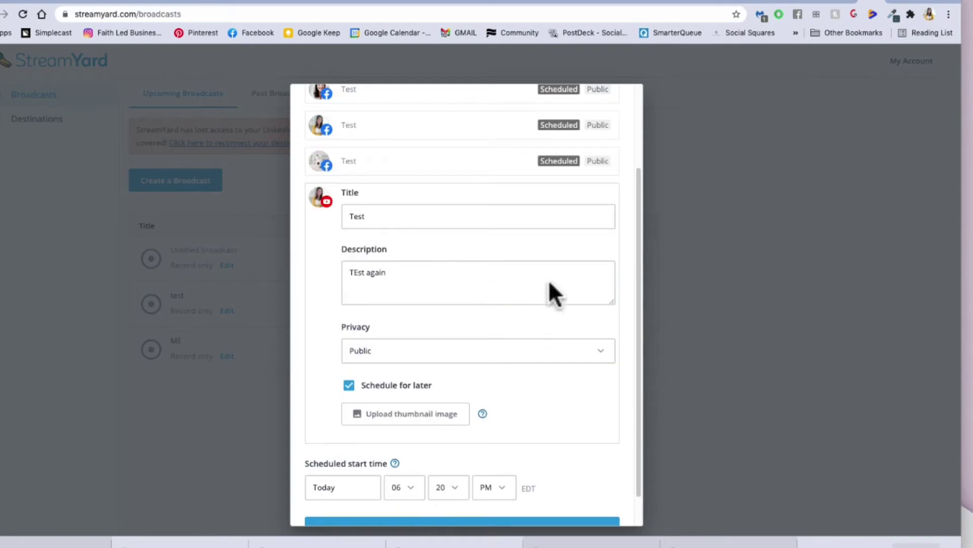
{"action": "scroll", "coordinate": [549, 283], "scroll_direction": "up", "scroll_amount": 3}
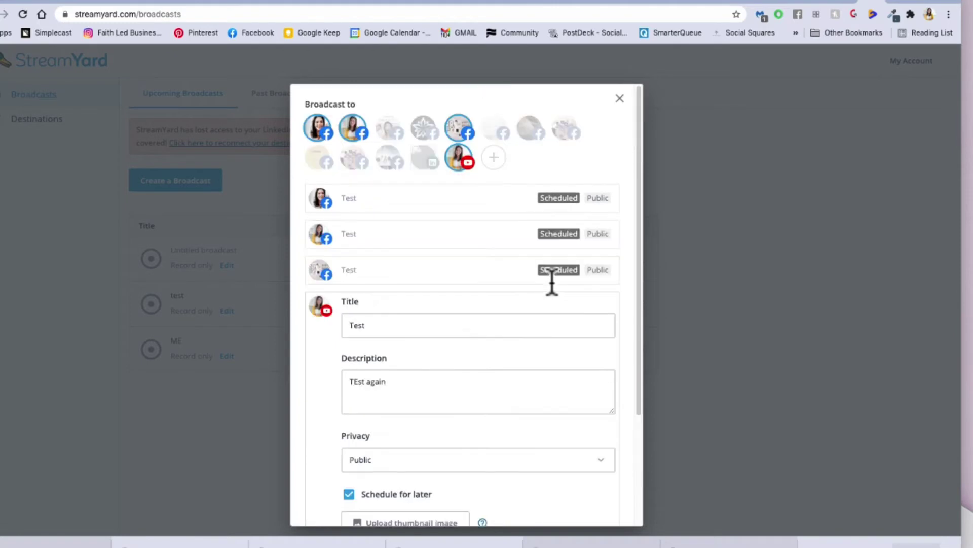
{"action": "scroll", "coordinate": [552, 282], "scroll_direction": "down", "scroll_amount": 4}
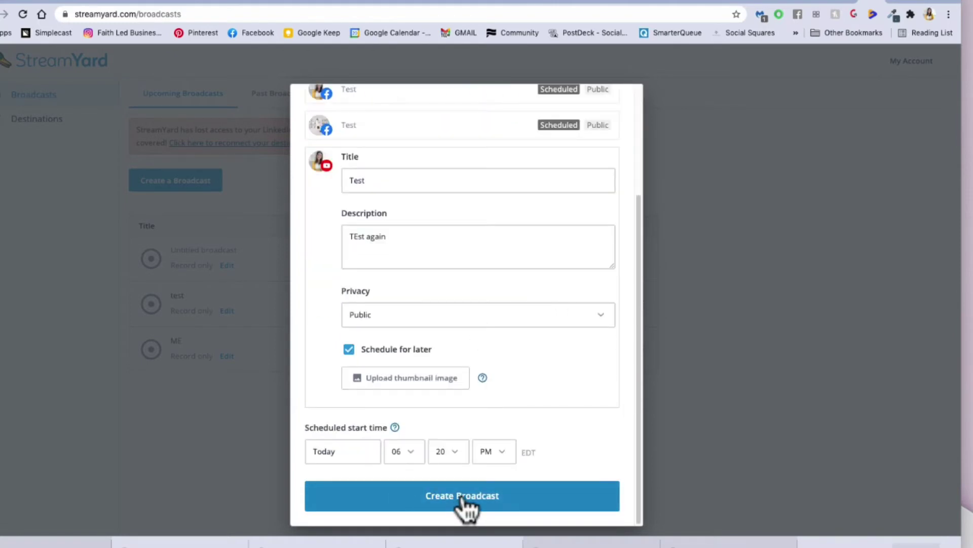
{"action": "scroll", "coordinate": [473, 400], "scroll_direction": "up", "scroll_amount": 3}
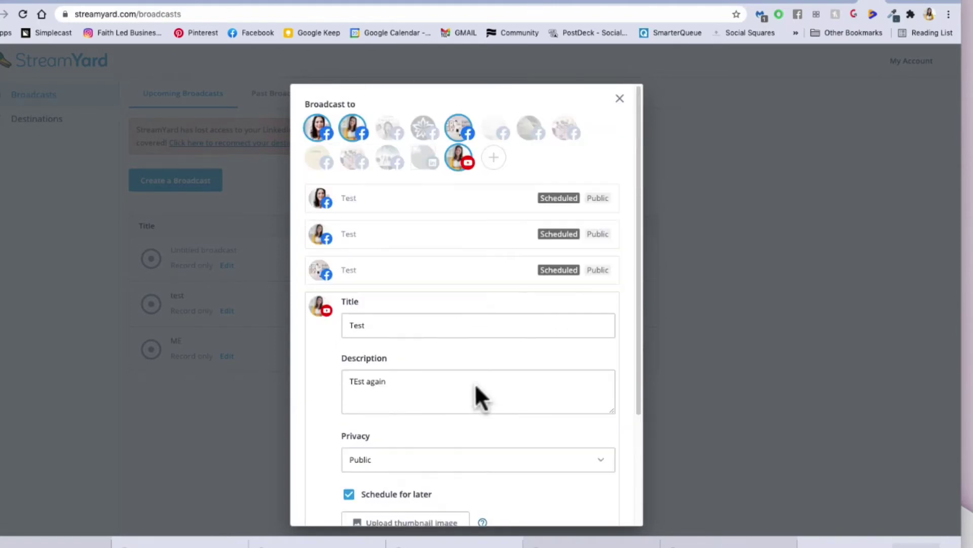
{"action": "scroll", "coordinate": [456, 383], "scroll_direction": "down", "scroll_amount": 3}
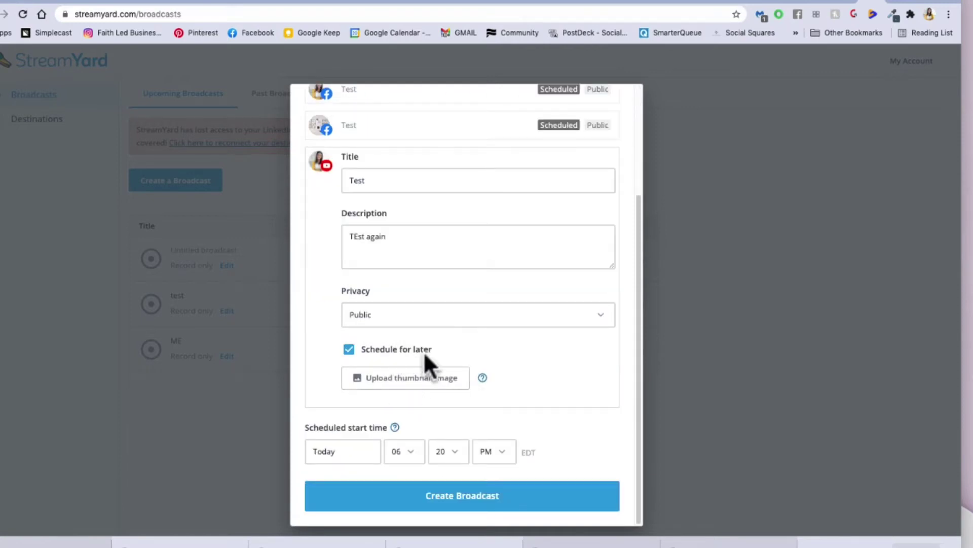
Step: Turn off Schedule for later for the YouTube channel, Facebook group, Facebook page and Facebook profile, and create the broadcast
{"action": "left_click", "coordinate": [349, 348]}
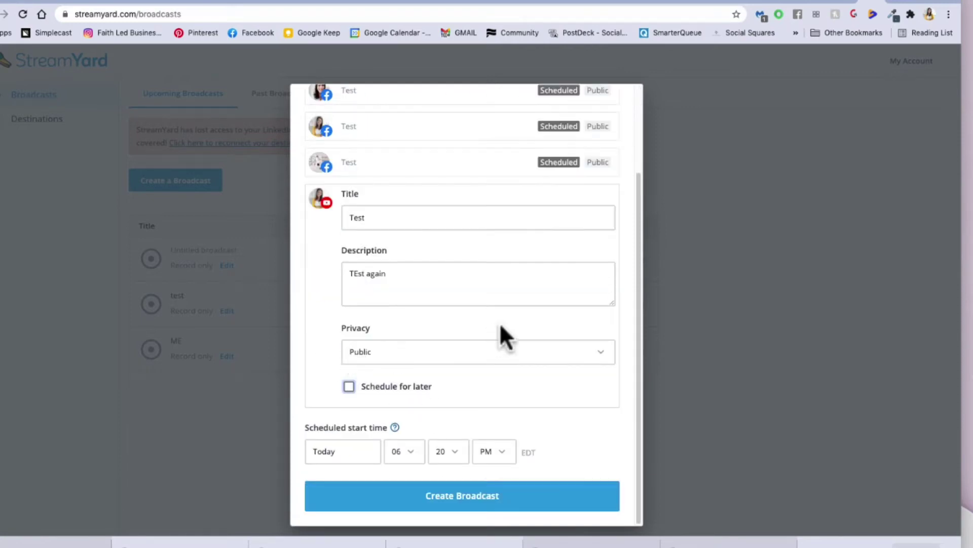
{"action": "scroll", "coordinate": [450, 439], "scroll_direction": "up", "scroll_amount": 3}
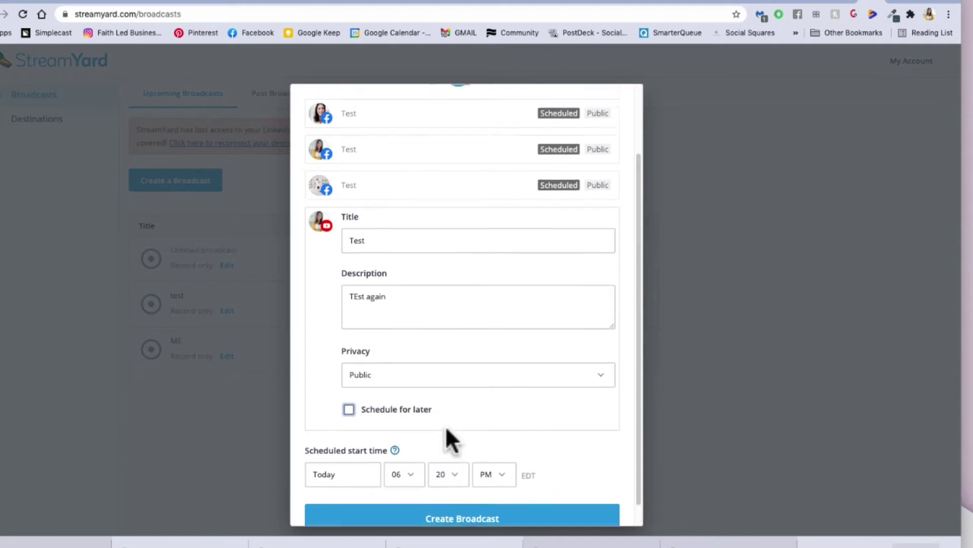
{"action": "left_click", "coordinate": [384, 256]}
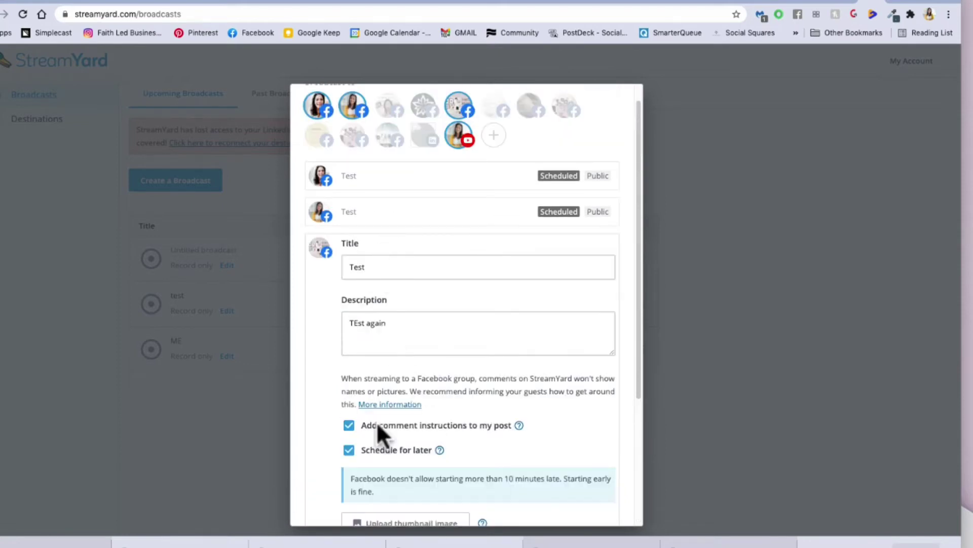
{"action": "left_click", "coordinate": [349, 451]}
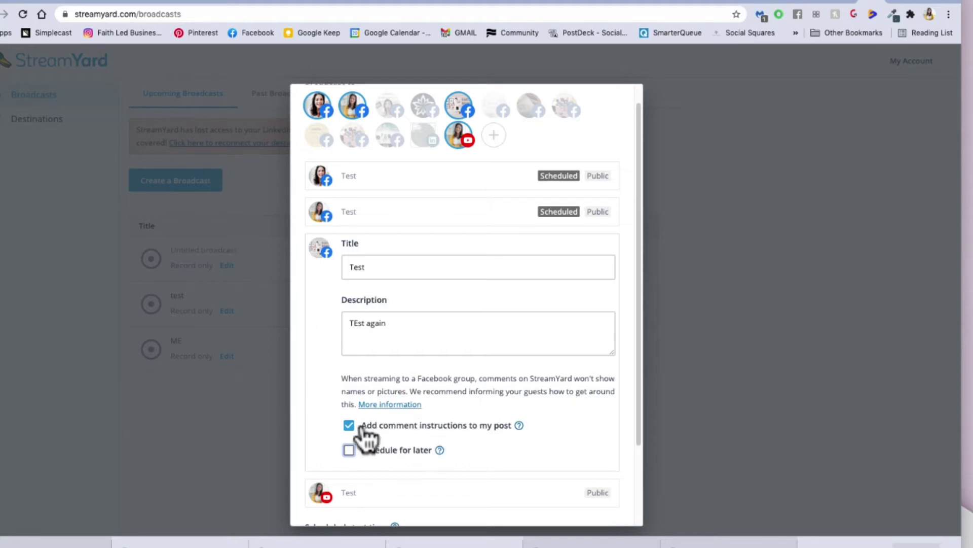
{"action": "left_click", "coordinate": [360, 208]}
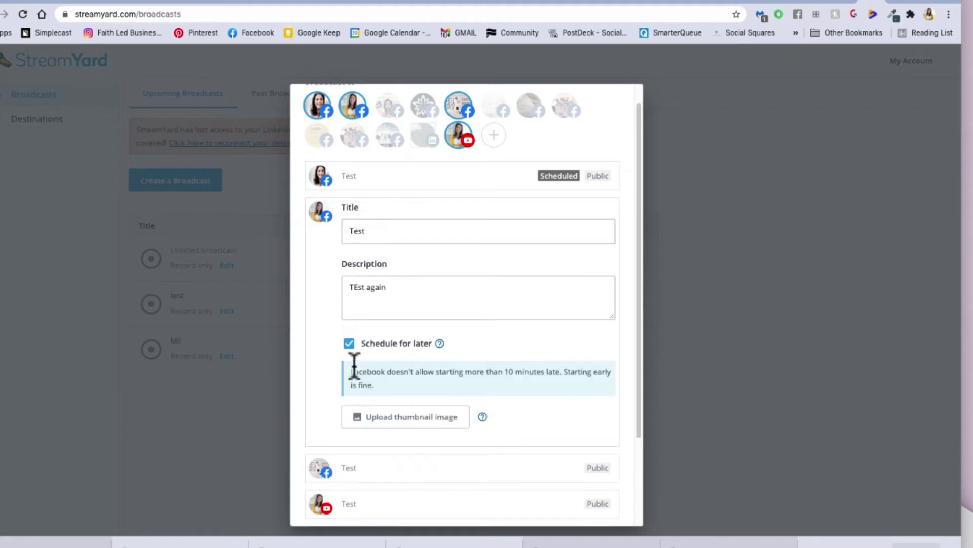
{"action": "left_click", "coordinate": [349, 343]}
{"action": "left_click", "coordinate": [367, 179]}
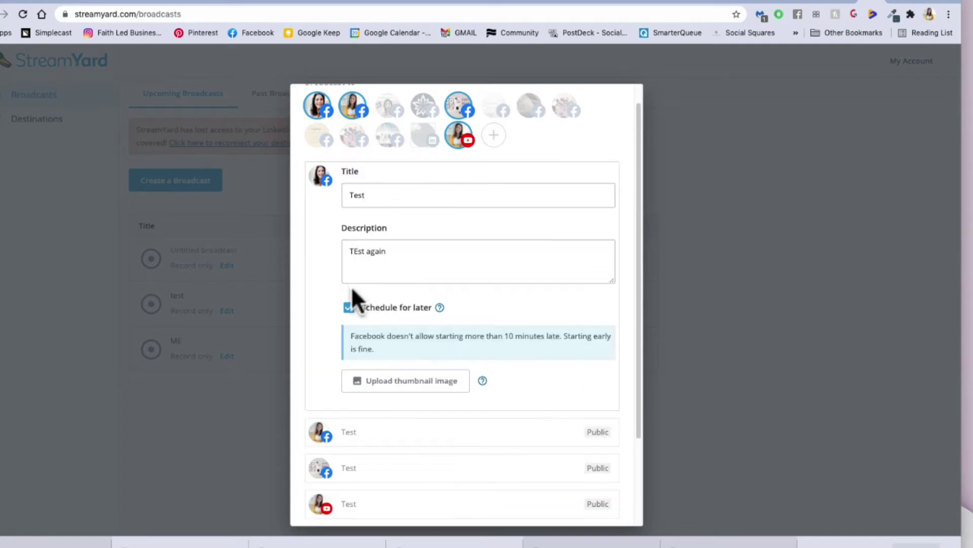
{"action": "left_click", "coordinate": [350, 309]}
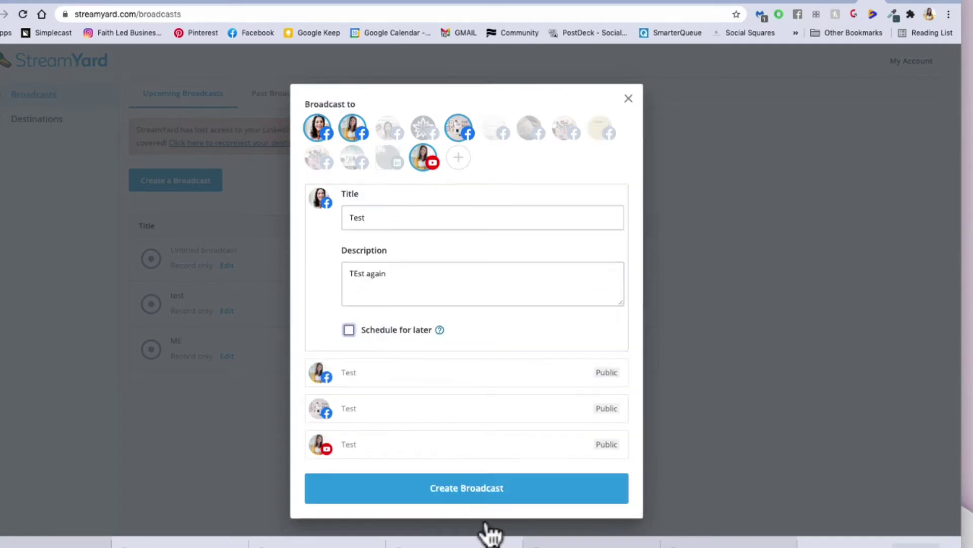
{"action": "left_click", "coordinate": [473, 488]}
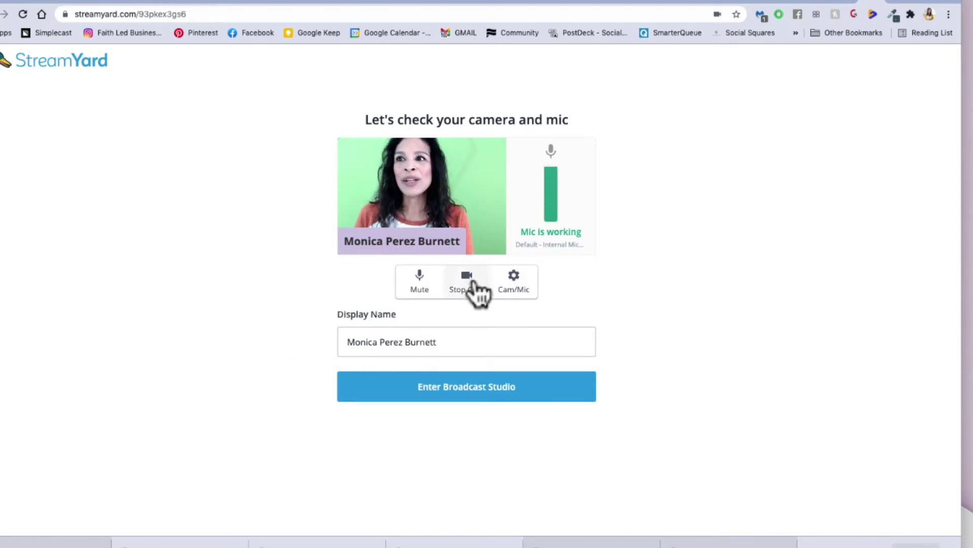
Step: Open the camera settings, try the FaceTime HD Camera, and set the camera back to HD Pro Webcam C920
{"action": "left_click", "coordinate": [516, 282]}
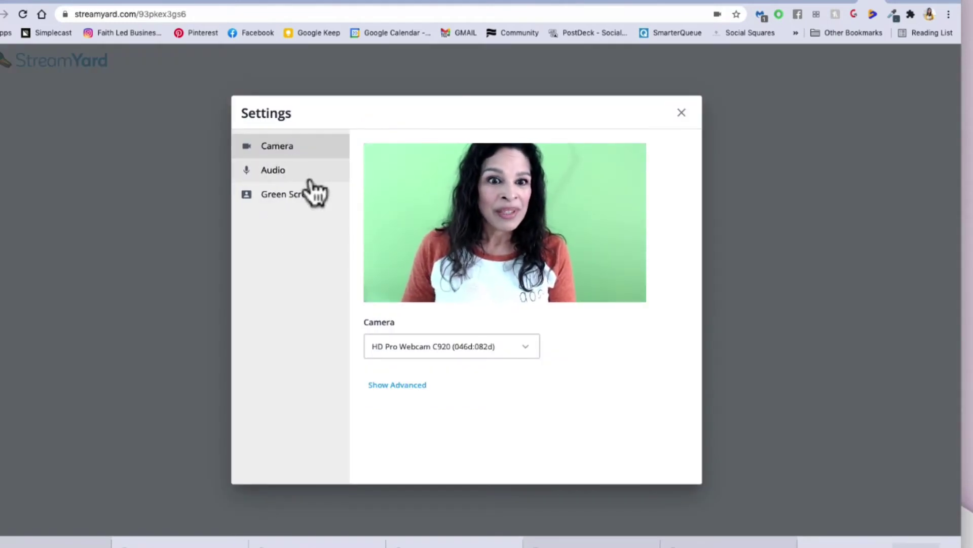
{"action": "left_click", "coordinate": [524, 345]}
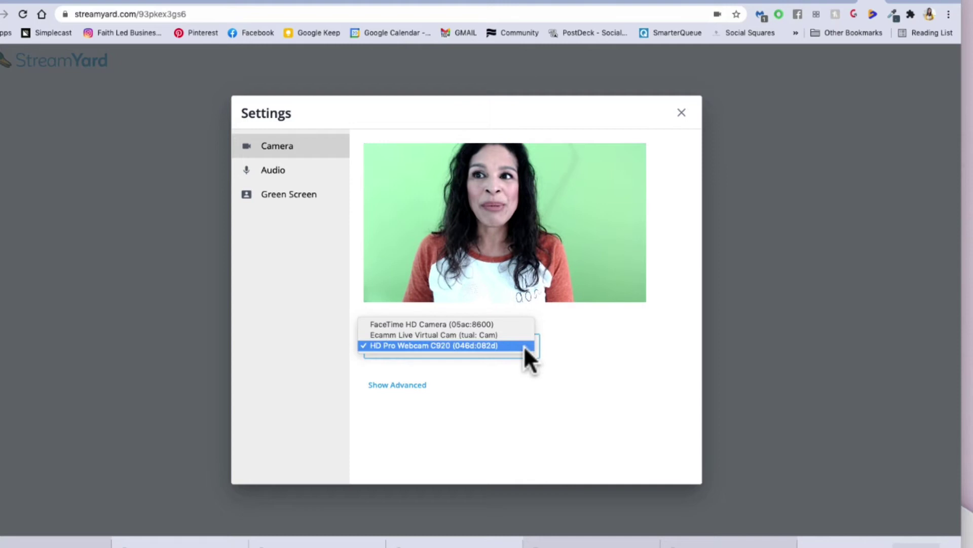
{"action": "left_click", "coordinate": [473, 324]}
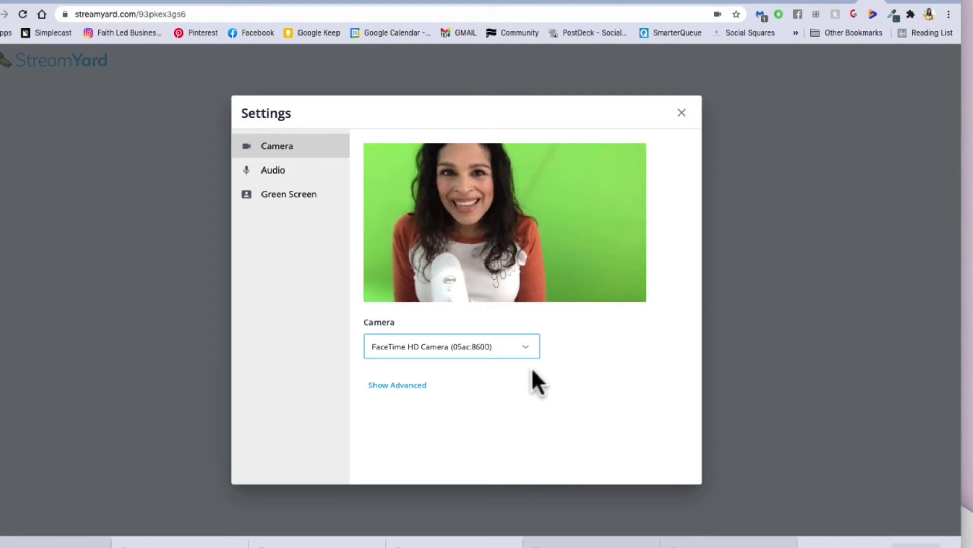
{"action": "left_click", "coordinate": [512, 346]}
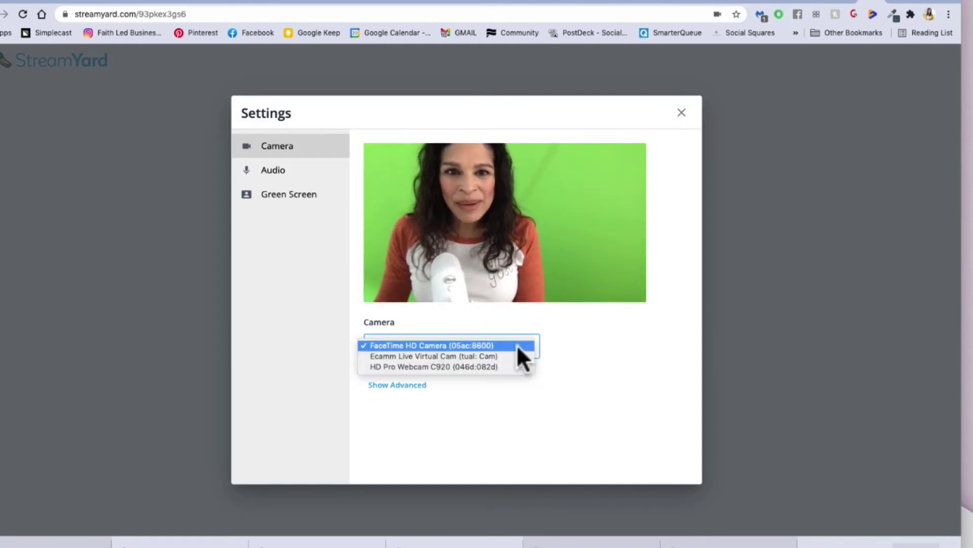
{"action": "left_click", "coordinate": [505, 366]}
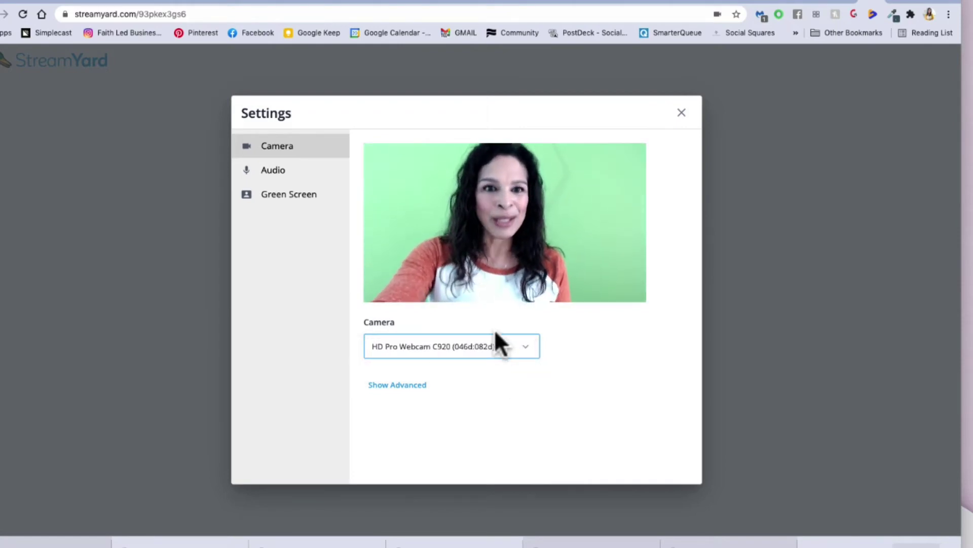
Step: Set the microphone to Yeti Stereo Microphone in the audio settings
{"action": "left_click", "coordinate": [273, 175]}
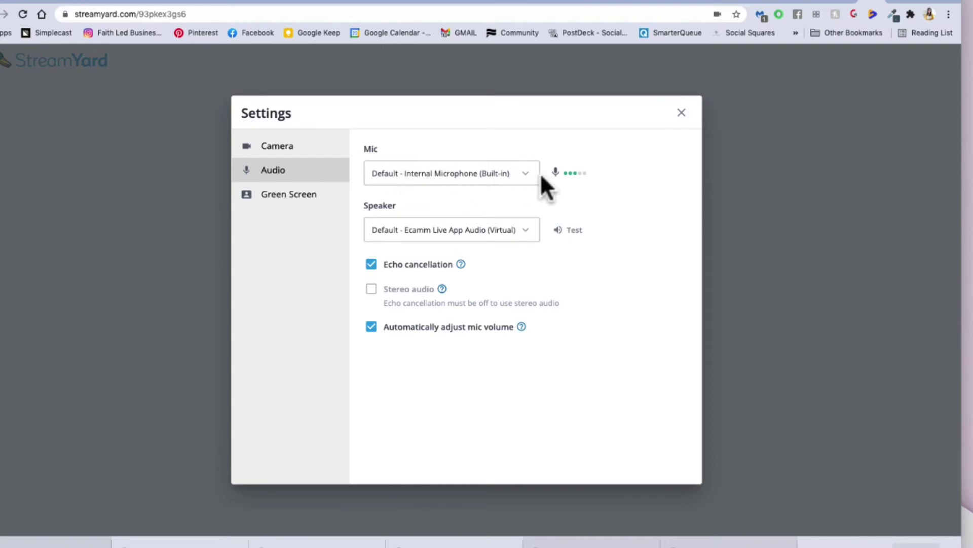
{"action": "left_click", "coordinate": [527, 174]}
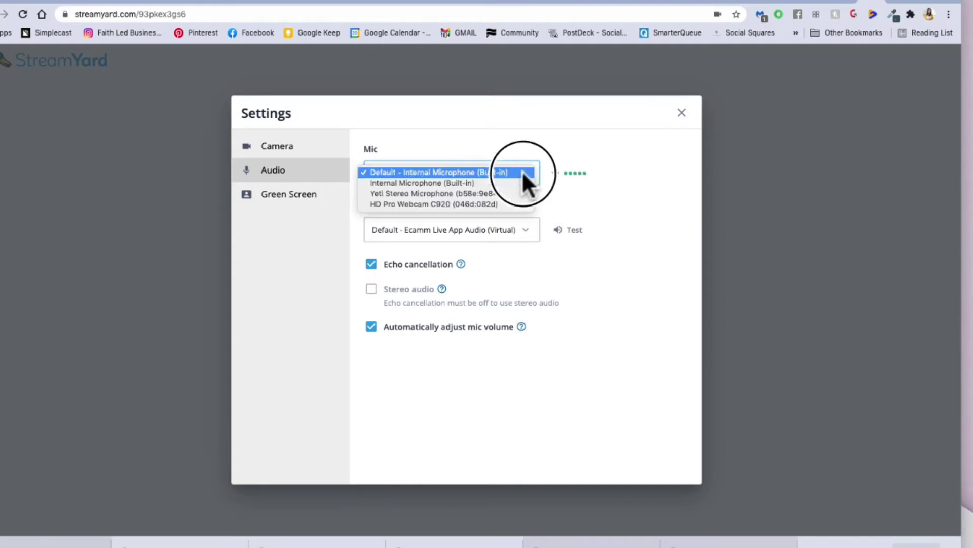
{"action": "left_click", "coordinate": [495, 194]}
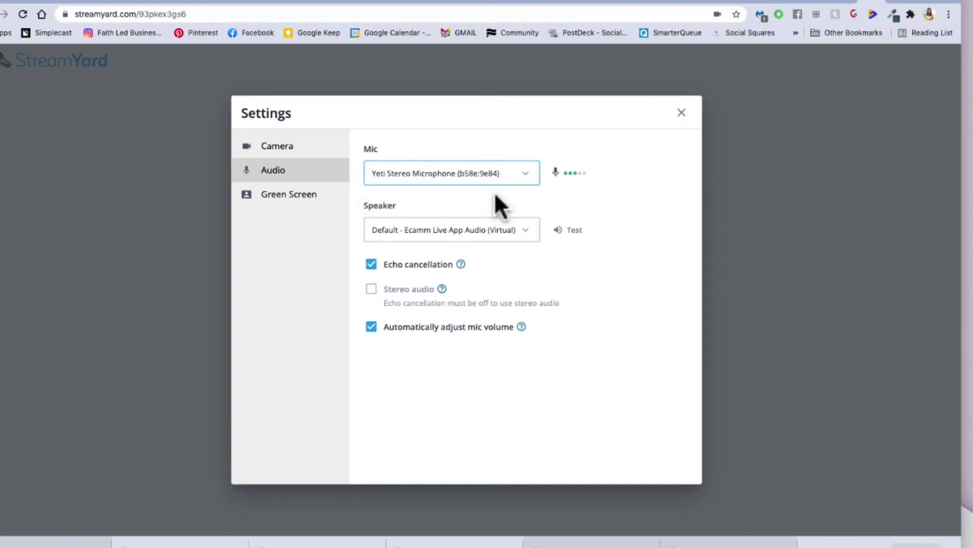
Step: Try the blue spotlight, curtained window and plant shelf virtual backgrounds, and apply the white desk with plants as green screen background
{"action": "left_click", "coordinate": [284, 205]}
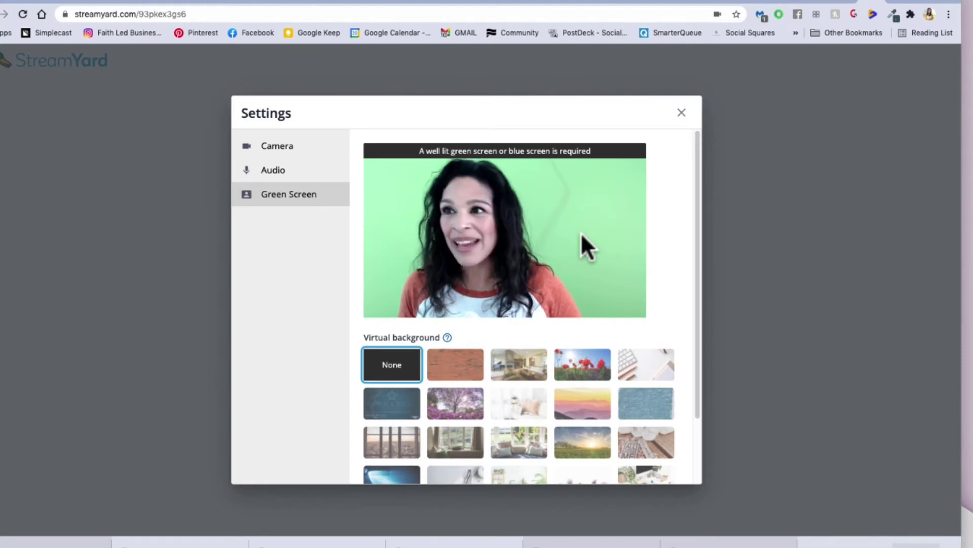
{"action": "scroll", "coordinate": [536, 396], "scroll_direction": "down", "scroll_amount": 1}
{"action": "scroll", "coordinate": [537, 403], "scroll_direction": "down", "scroll_amount": 3}
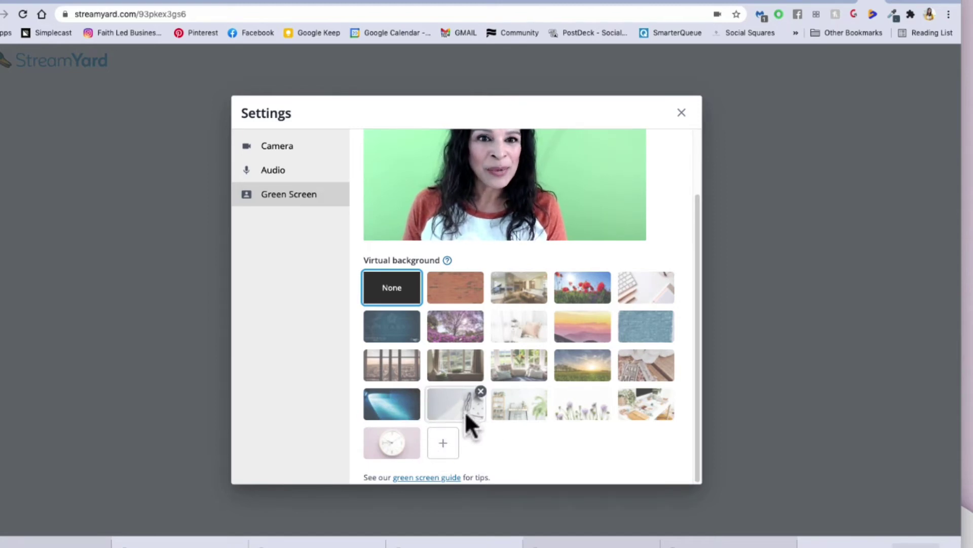
{"action": "scroll", "coordinate": [527, 401], "scroll_direction": "up", "scroll_amount": 2}
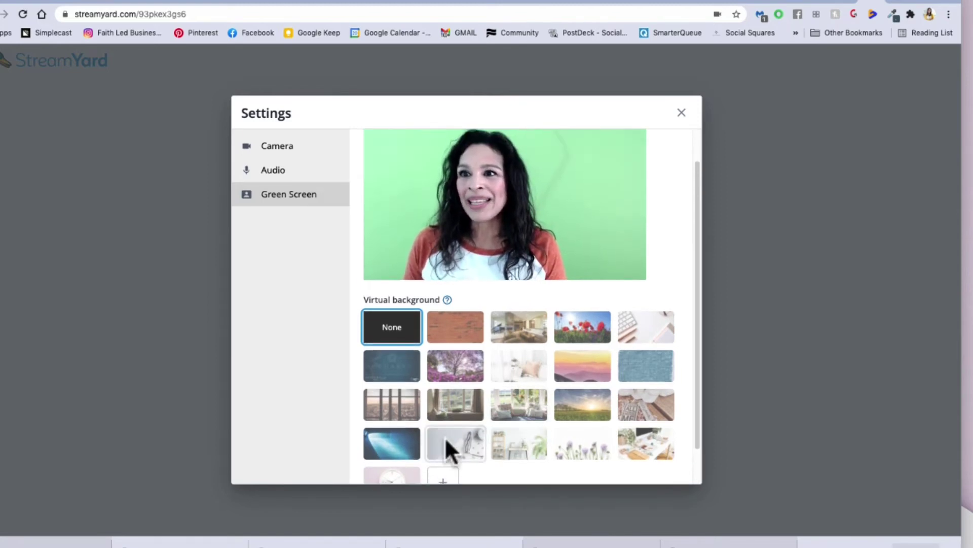
{"action": "left_click", "coordinate": [391, 446]}
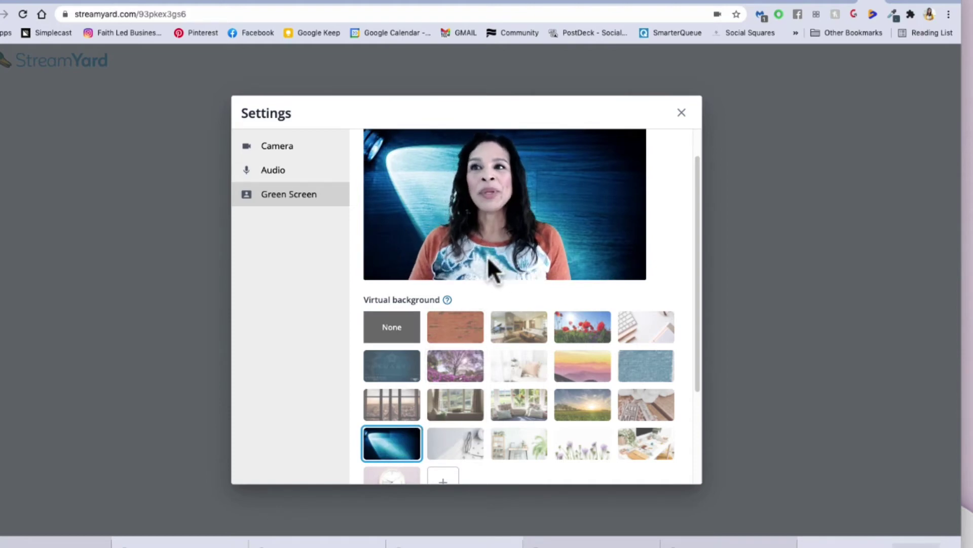
{"action": "mouse_move", "coordinate": [451, 301]}
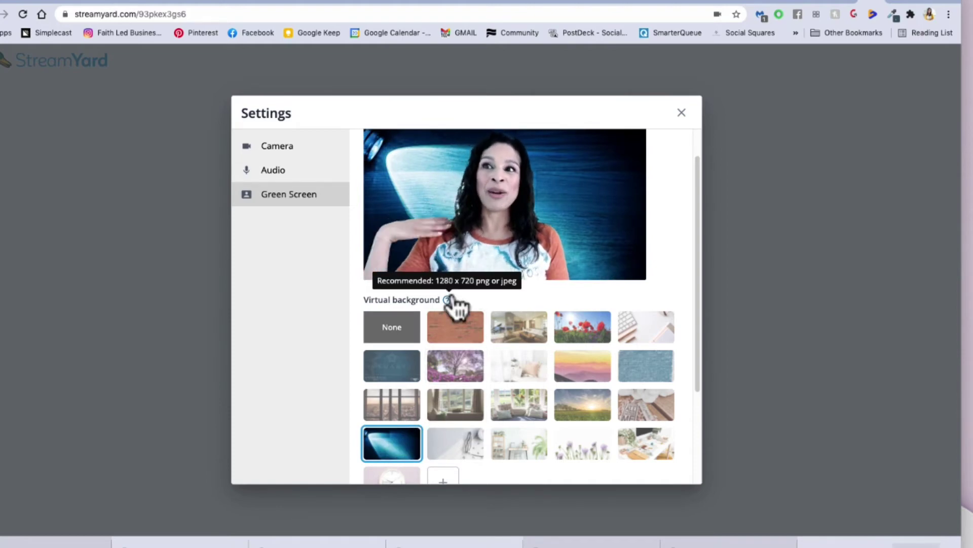
{"action": "left_click", "coordinate": [467, 408]}
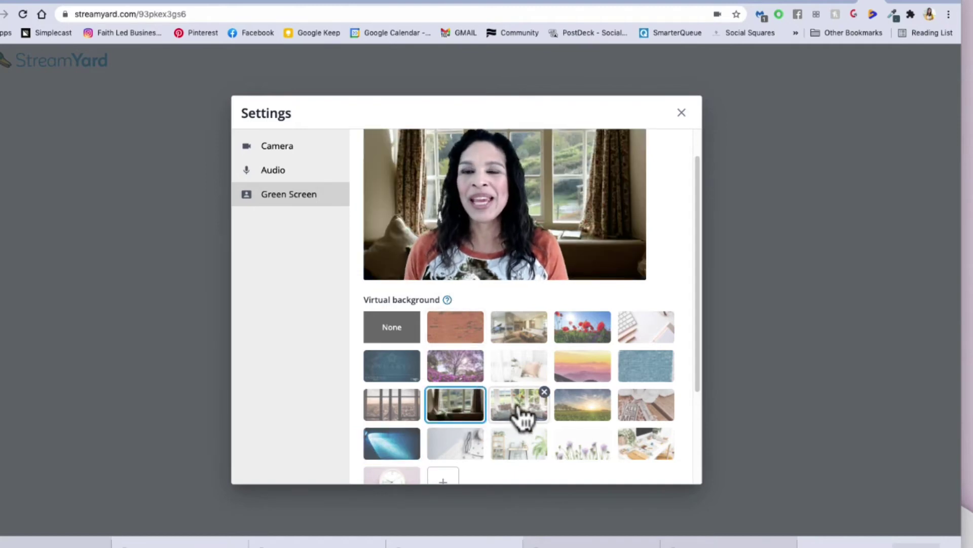
{"action": "left_click", "coordinate": [529, 453]}
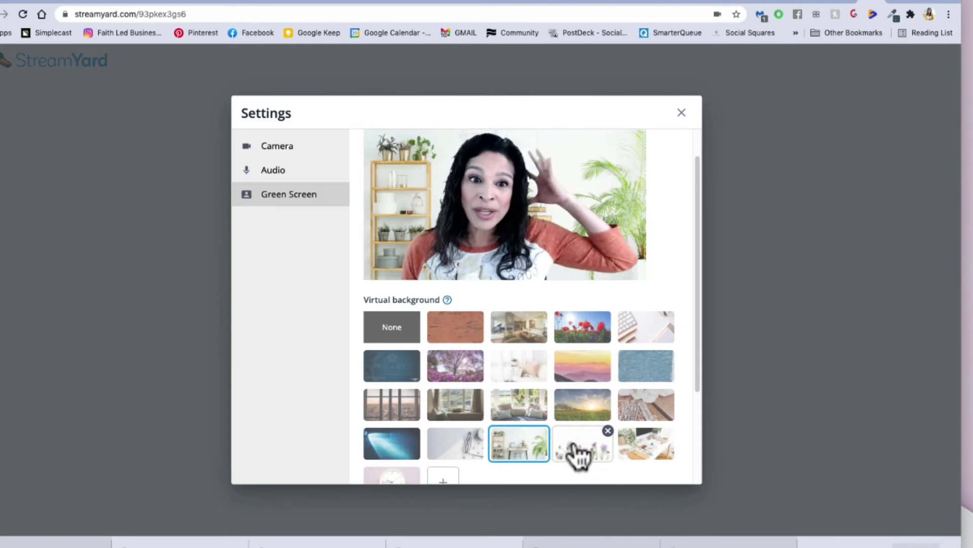
{"action": "left_click", "coordinate": [645, 449]}
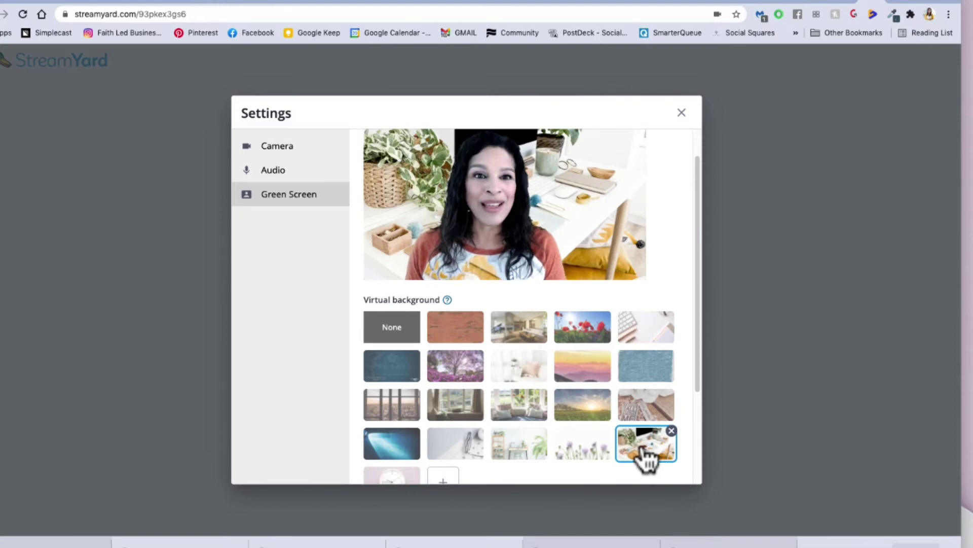
Step: Set the virtual background's Fade to 44 and close the camera and mic settings
{"action": "scroll", "coordinate": [571, 450], "scroll_direction": "down", "scroll_amount": 1}
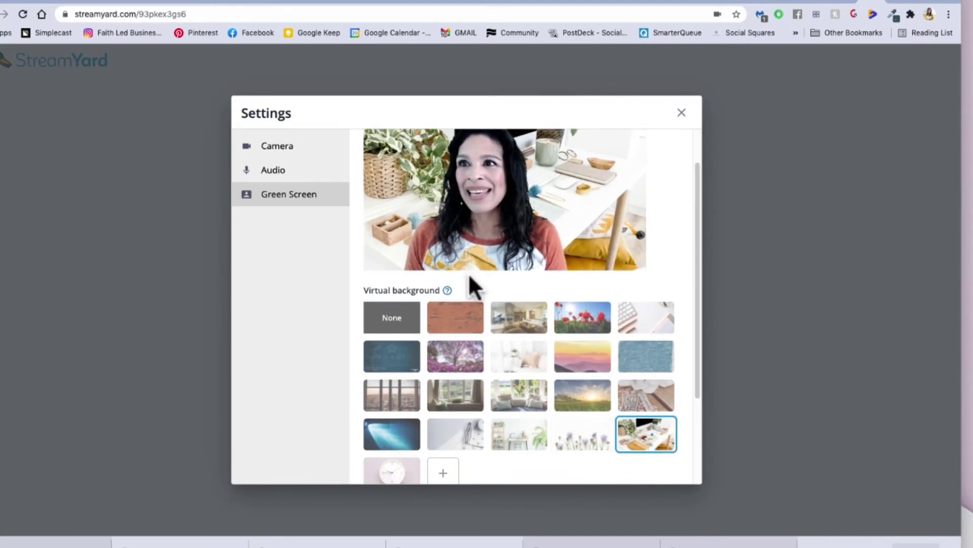
{"action": "scroll", "coordinate": [478, 391], "scroll_direction": "down", "scroll_amount": 2}
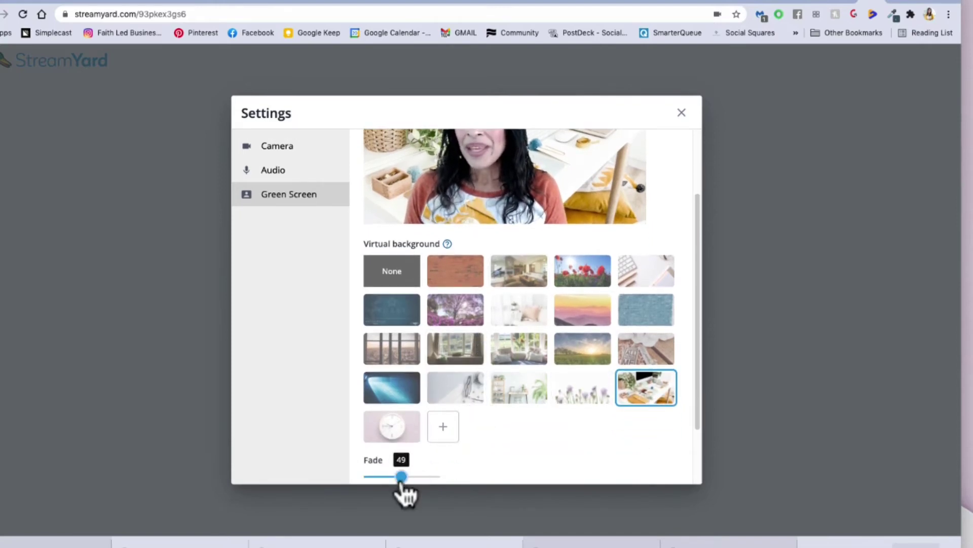
{"action": "left_click_drag", "start_coordinate": [401, 477], "coordinate": [390, 481]}
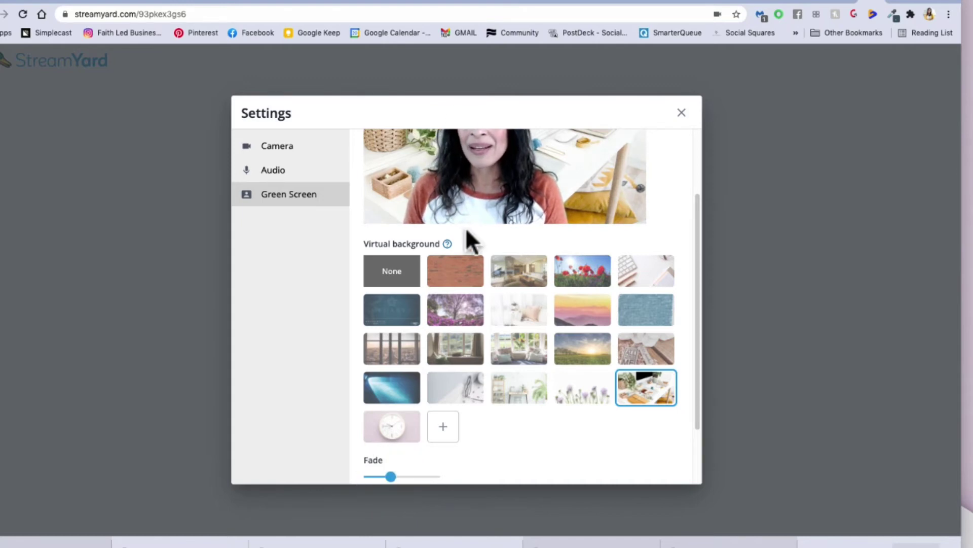
{"action": "left_click_drag", "start_coordinate": [391, 477], "coordinate": [398, 479]}
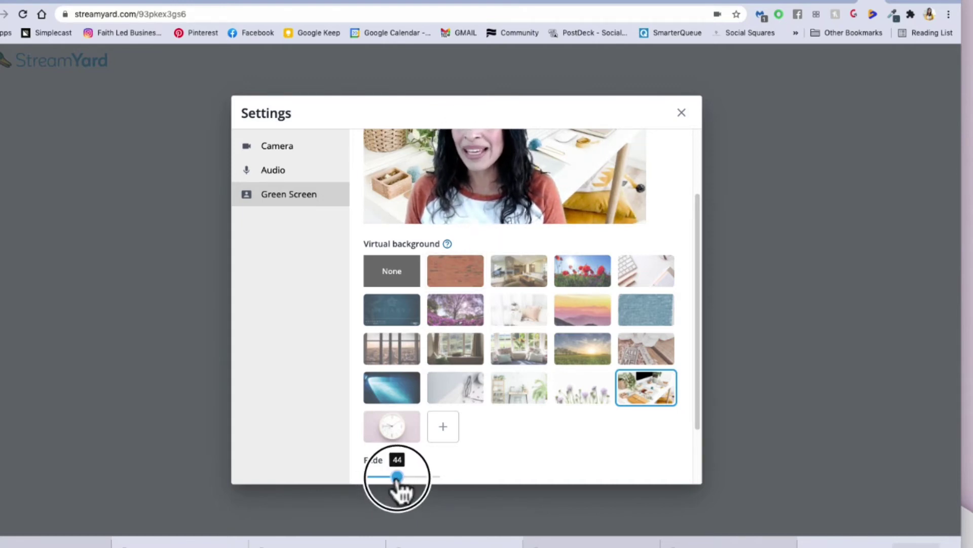
{"action": "scroll", "coordinate": [500, 284], "scroll_direction": "up", "scroll_amount": 2}
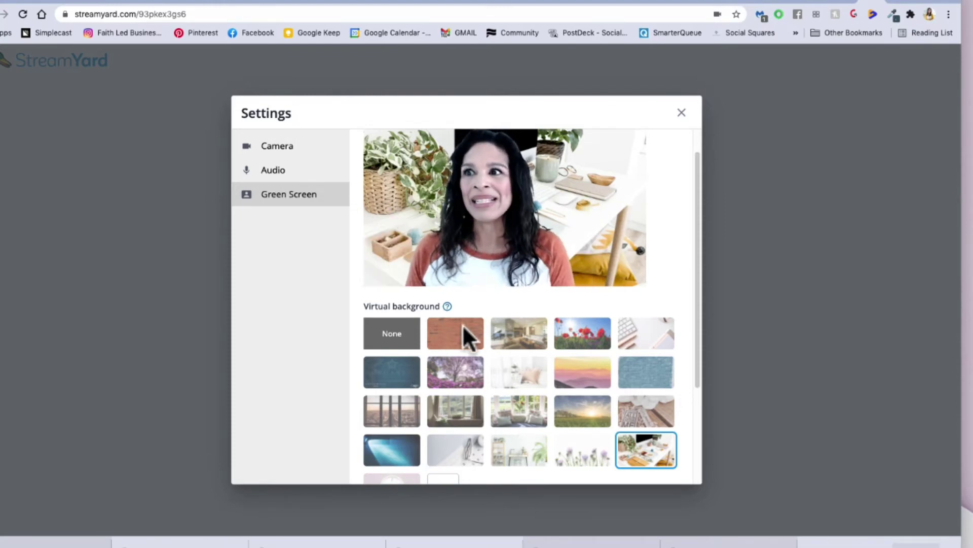
{"action": "scroll", "coordinate": [507, 406], "scroll_direction": "down", "scroll_amount": 2}
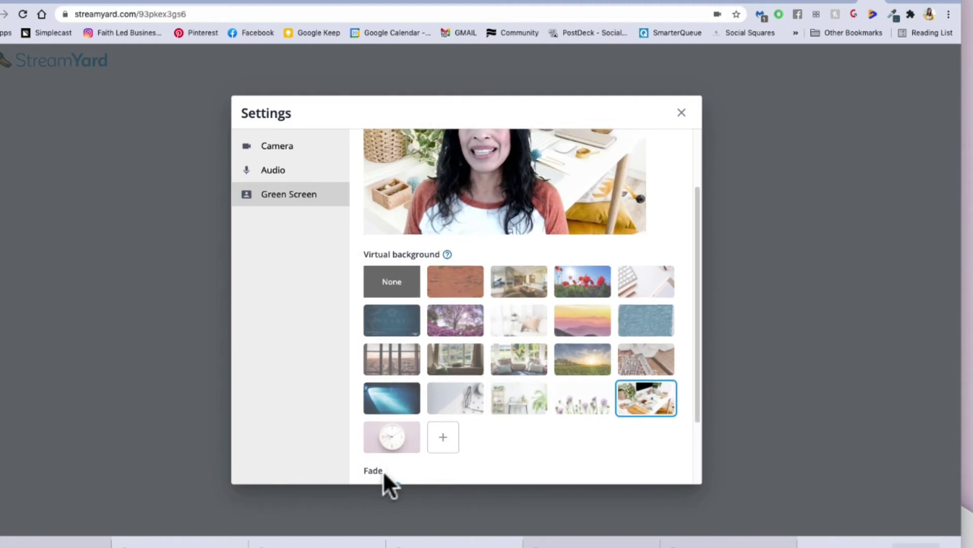
{"action": "scroll", "coordinate": [465, 309], "scroll_direction": "up", "scroll_amount": 3}
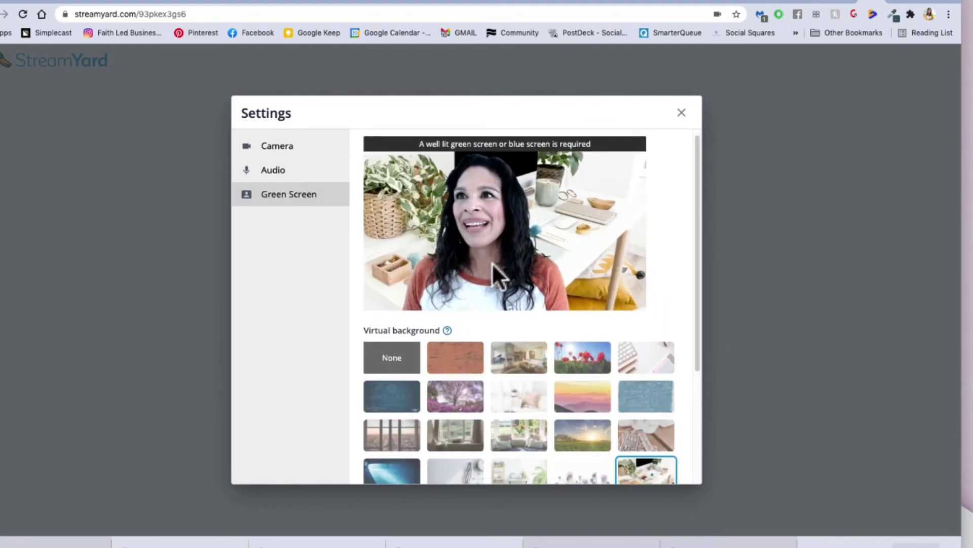
{"action": "scroll", "coordinate": [492, 263], "scroll_direction": "down", "scroll_amount": 2}
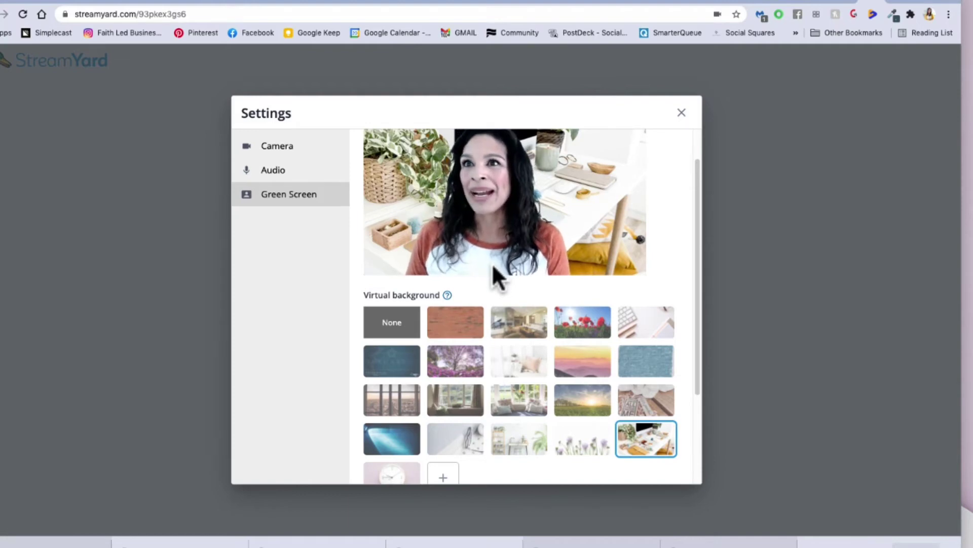
{"action": "scroll", "coordinate": [492, 265], "scroll_direction": "down", "scroll_amount": 6}
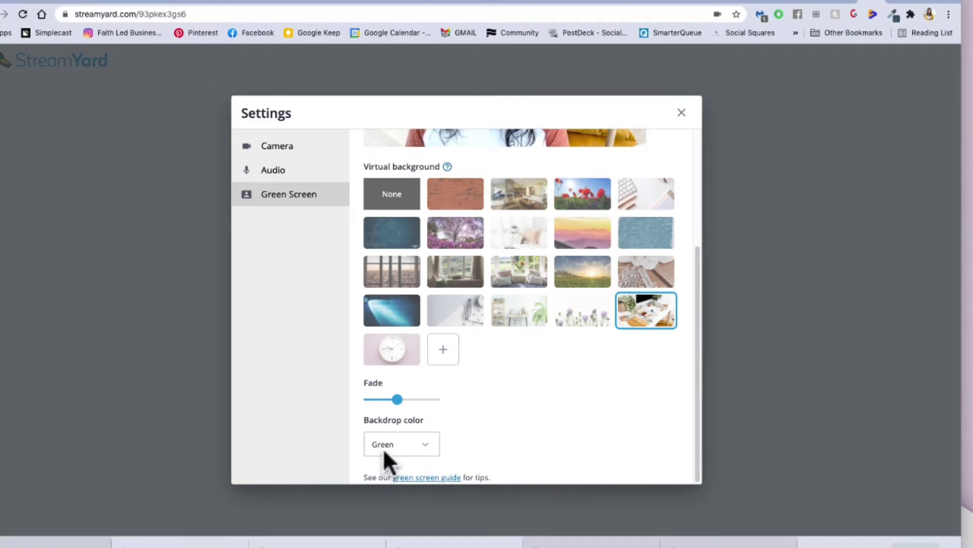
{"action": "scroll", "coordinate": [484, 335], "scroll_direction": "up", "scroll_amount": 6}
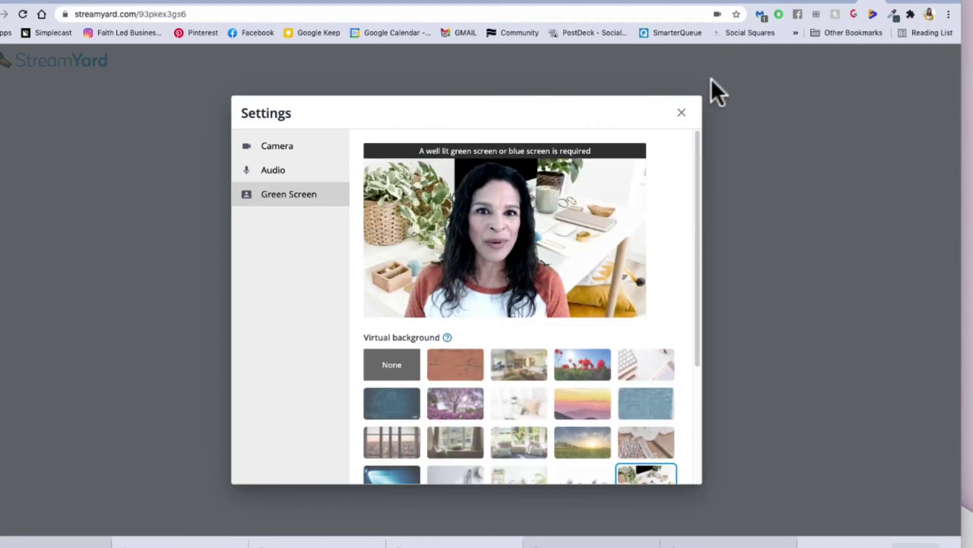
{"action": "left_click", "coordinate": [681, 113]}
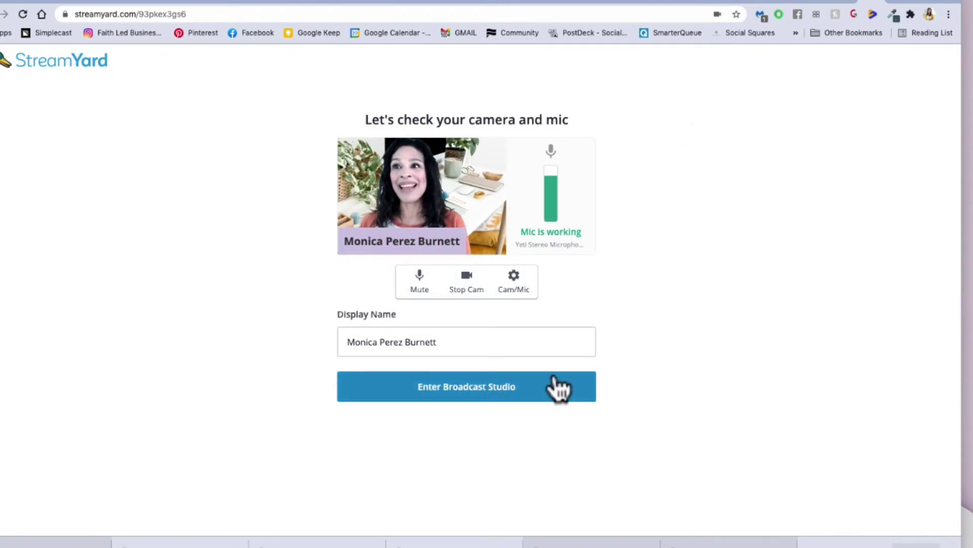
Step: Enter the broadcast studio and add the host's own camera and audio to the stream
{"action": "left_click", "coordinate": [477, 389]}
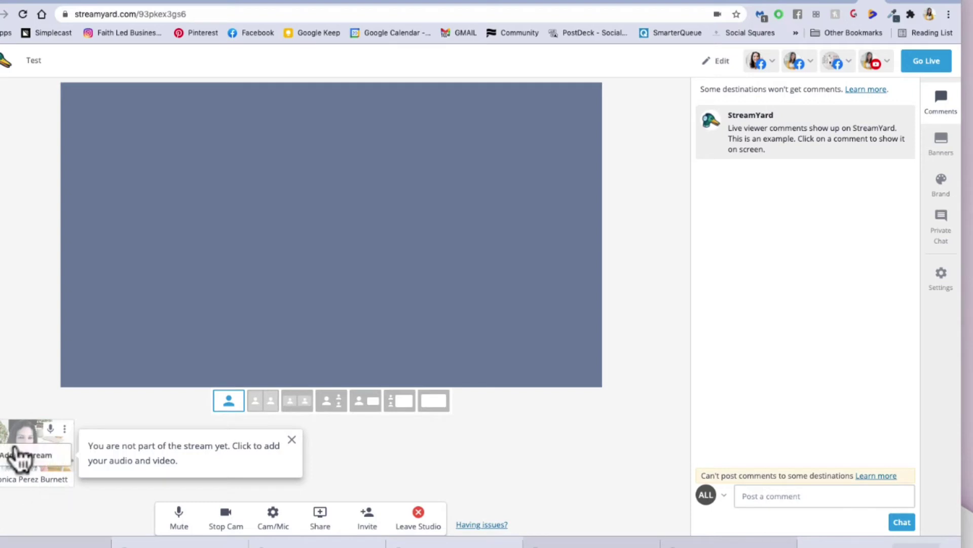
{"action": "mouse_move", "coordinate": [21, 471]}
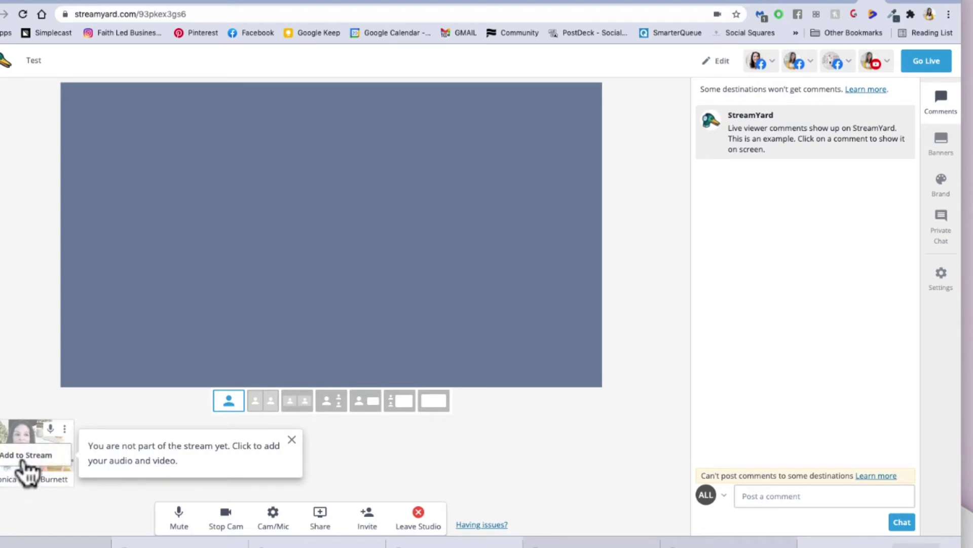
{"action": "left_click", "coordinate": [25, 455]}
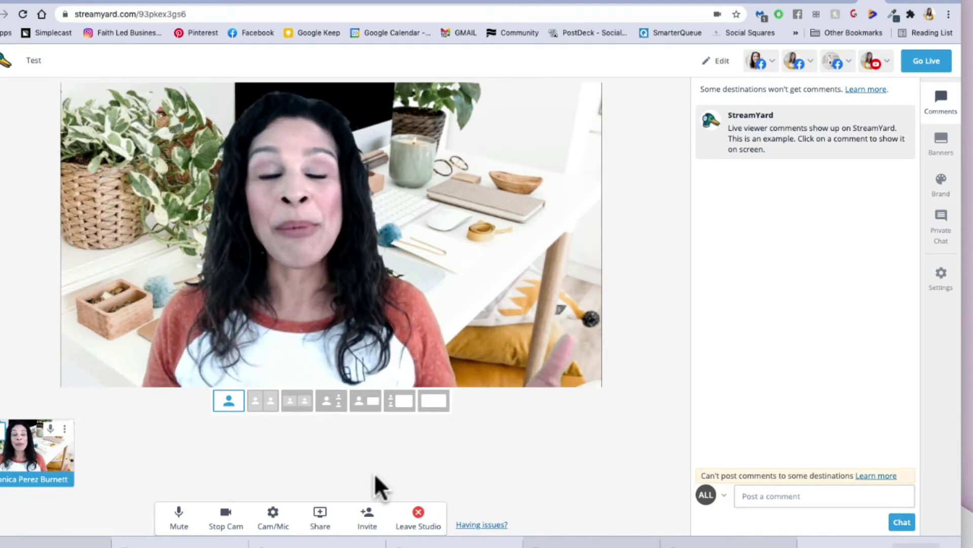
Step: Copy the guest invitation link for the broadcast studio to the clipboard and close the invitation
{"action": "left_click", "coordinate": [369, 519]}
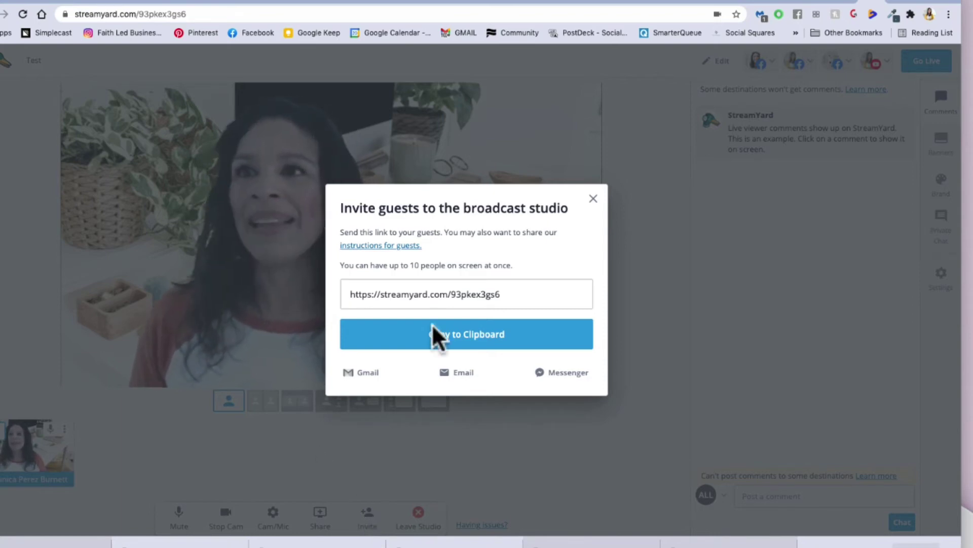
{"action": "left_click", "coordinate": [480, 342]}
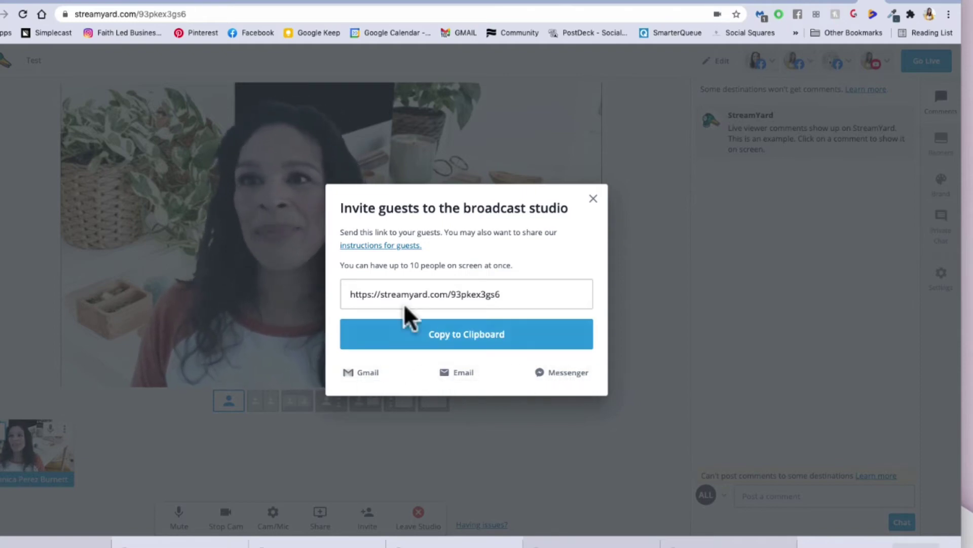
{"action": "left_click", "coordinate": [593, 199]}
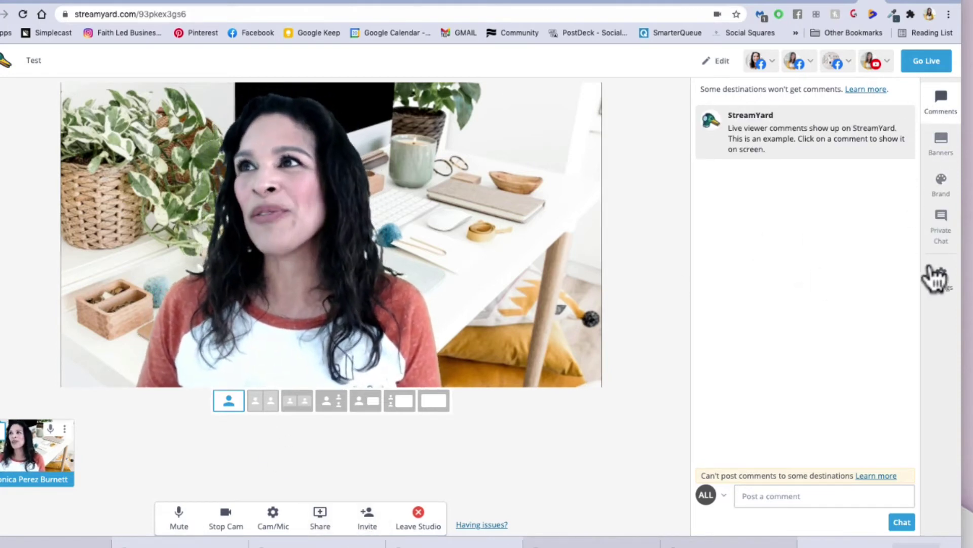
Step: Review the broadcast's selected destinations and their editable entries, leaving them without saving changes
{"action": "left_click", "coordinate": [719, 62]}
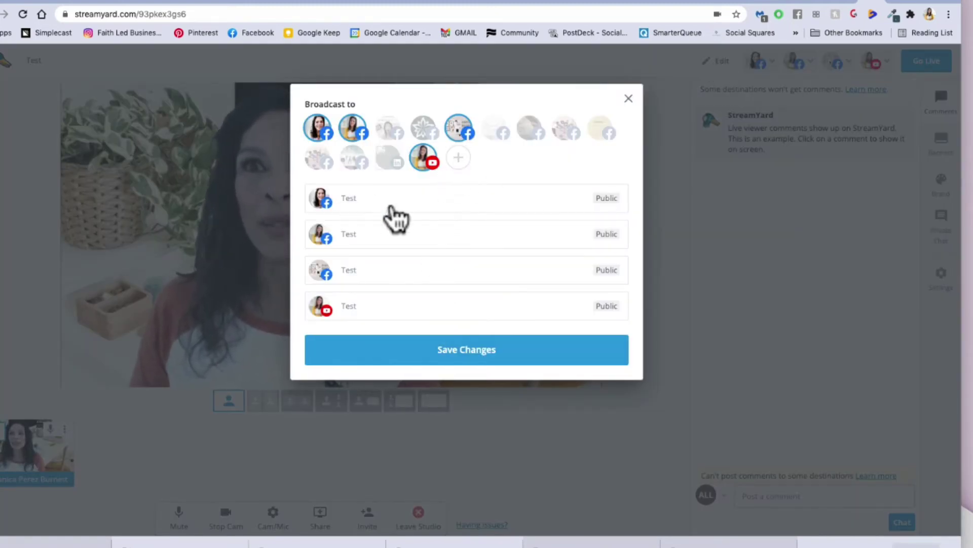
{"action": "left_click", "coordinate": [628, 99]}
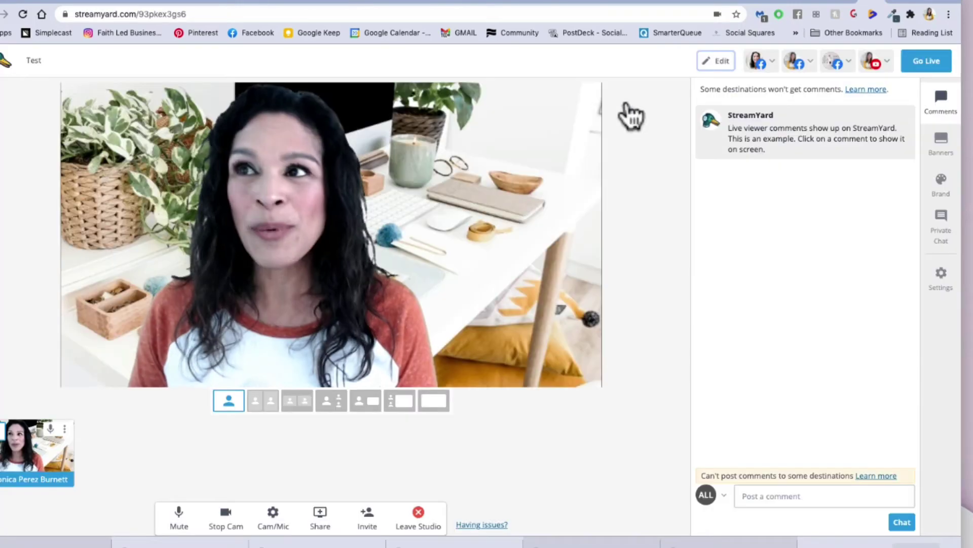
Step: Check the status and available options of the first Facebook destination, close them, and view the live comments
{"action": "left_click", "coordinate": [773, 63]}
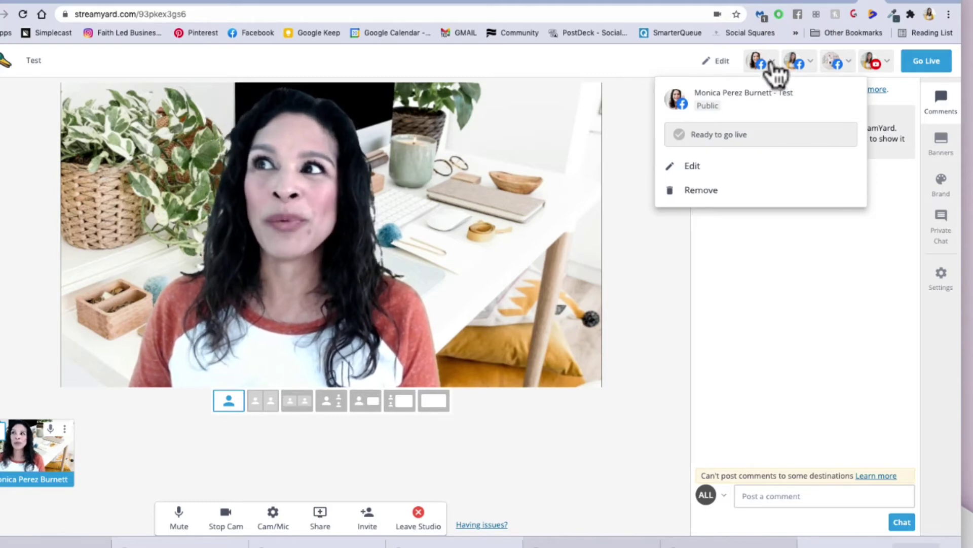
{"action": "left_click", "coordinate": [772, 62]}
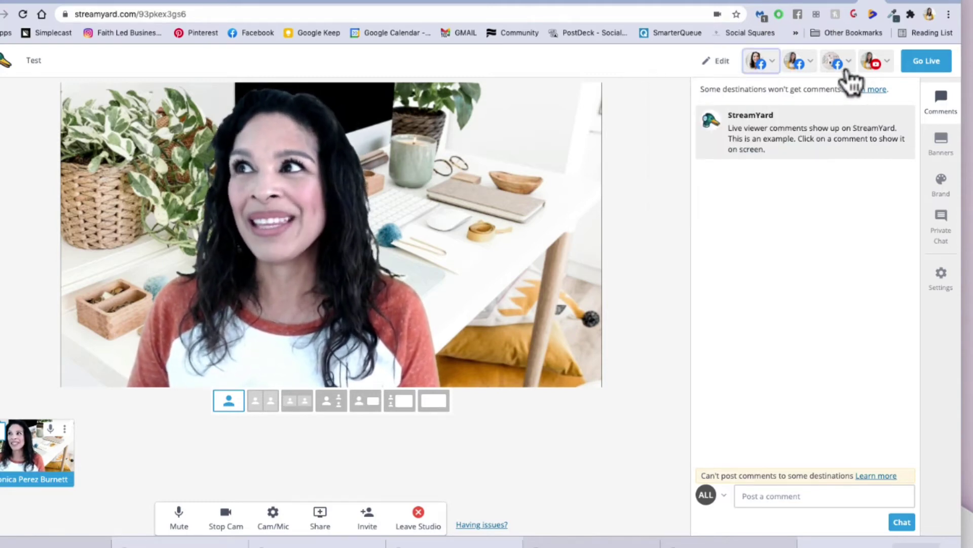
{"action": "left_click", "coordinate": [939, 102]}
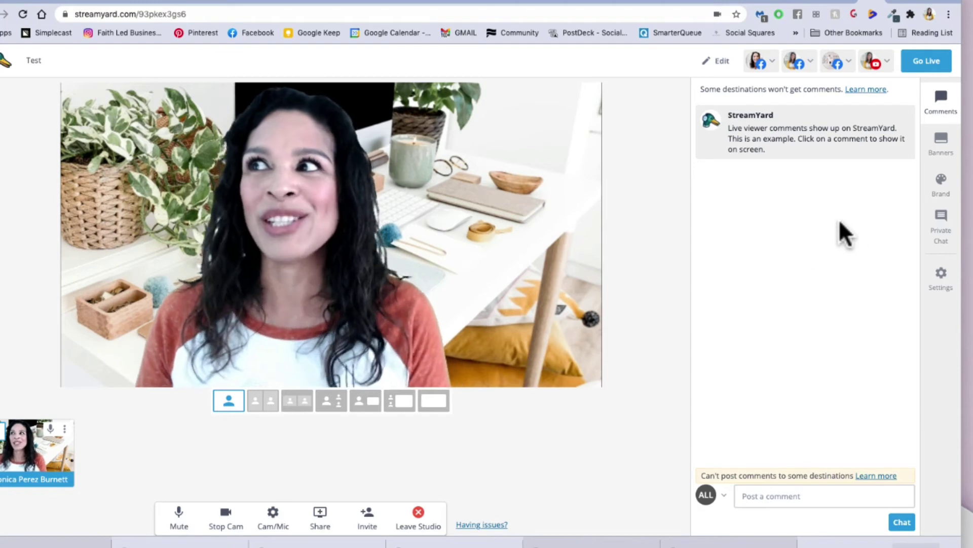
Step: Show the "DAY 393: Esther 4:13" banner and the "Text Bible" banner on the stream in turn, hiding each one again
{"action": "left_click", "coordinate": [941, 145]}
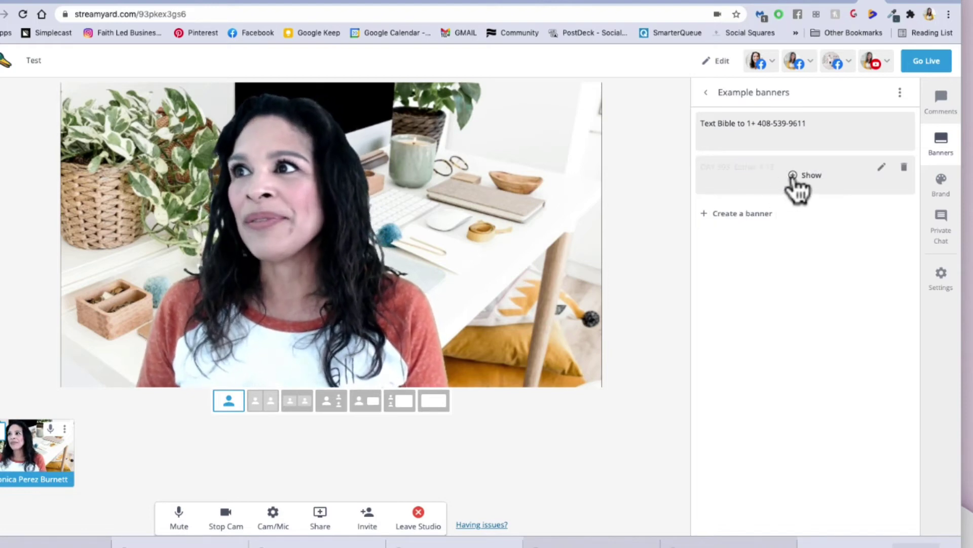
{"action": "left_click", "coordinate": [795, 178]}
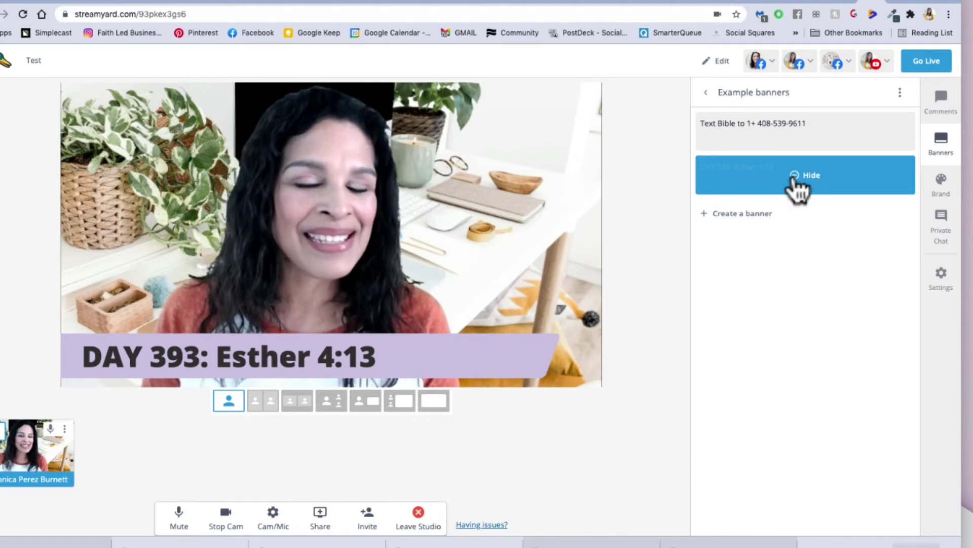
{"action": "left_click", "coordinate": [796, 188]}
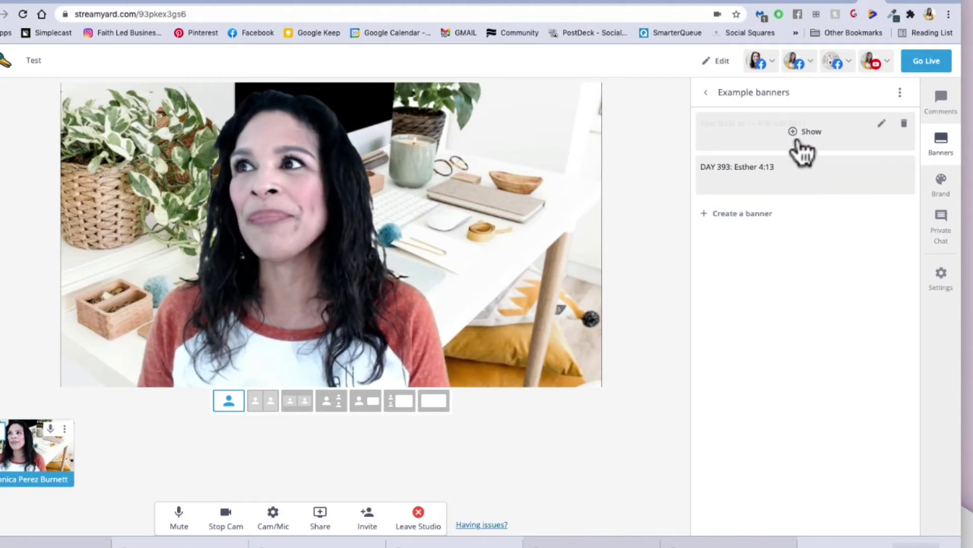
{"action": "left_click", "coordinate": [805, 146]}
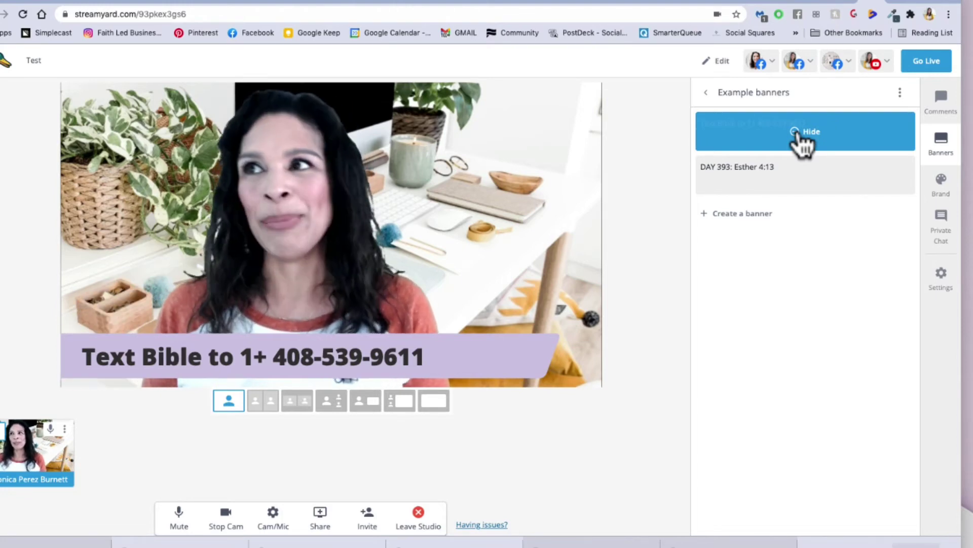
{"action": "left_click", "coordinate": [795, 132]}
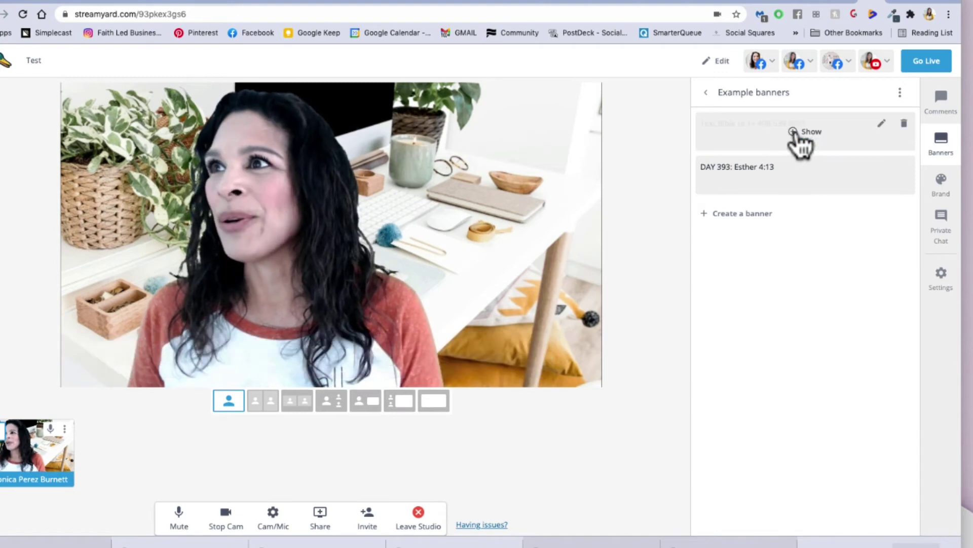
Step: Create a banner reading "Test banner" that scrolls across the bottom as a ticker
{"action": "left_click", "coordinate": [735, 213]}
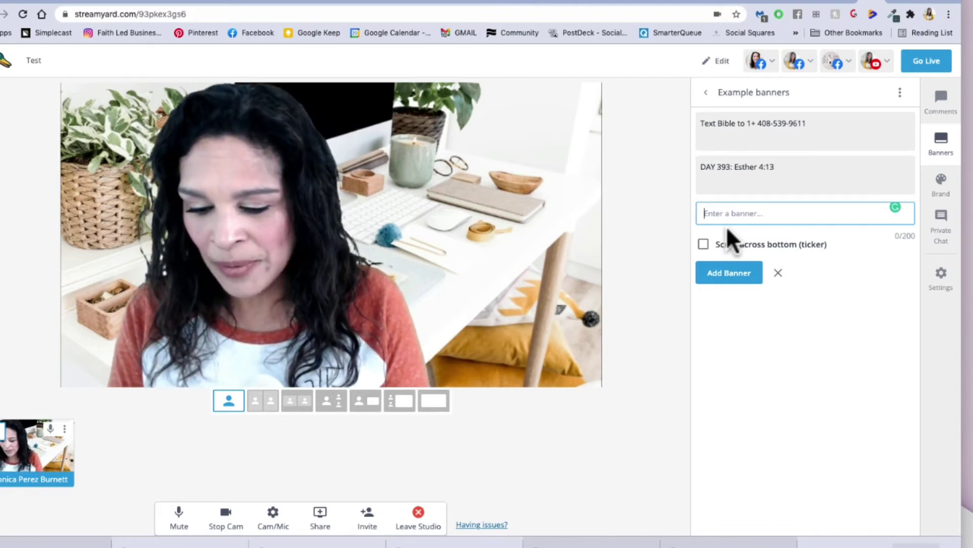
{"action": "type", "text": "Test banner"}
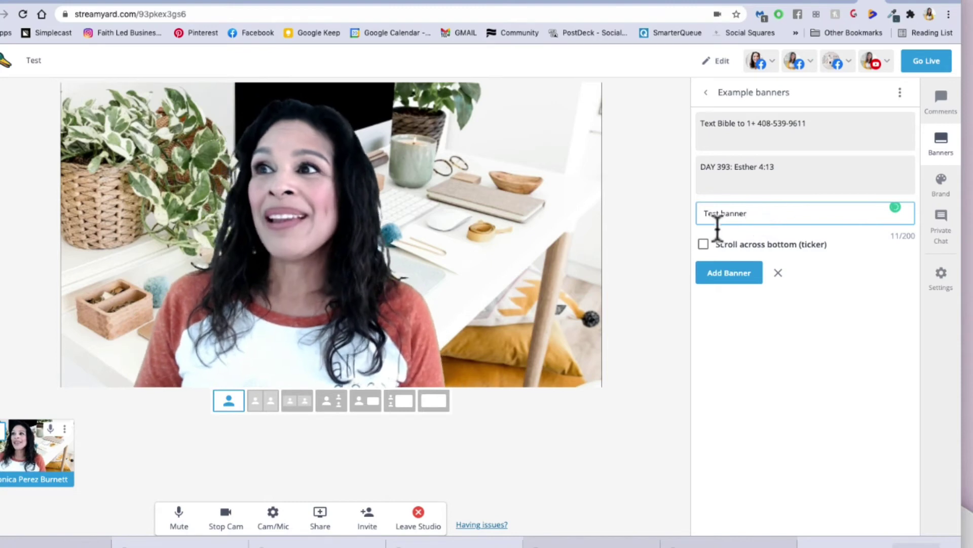
{"action": "left_click", "coordinate": [704, 245]}
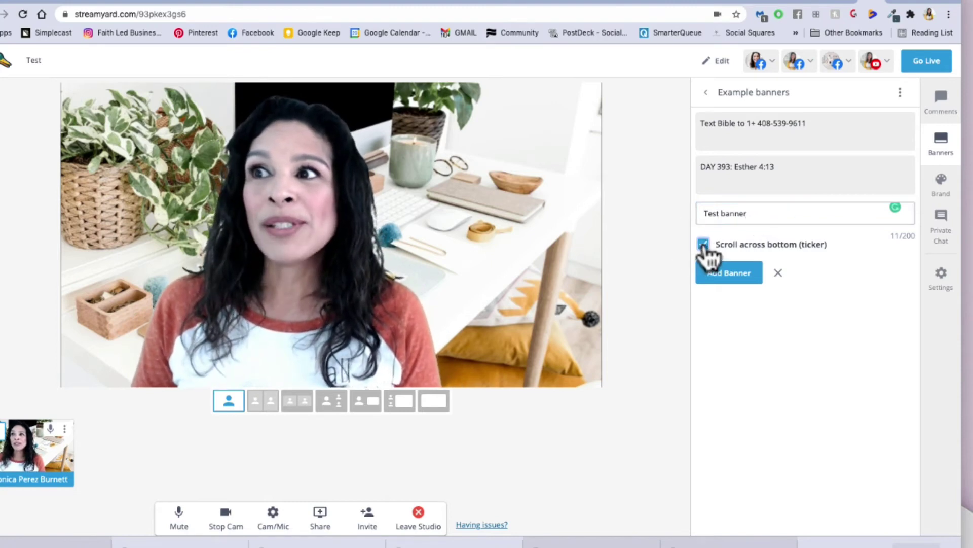
{"action": "left_click", "coordinate": [731, 274]}
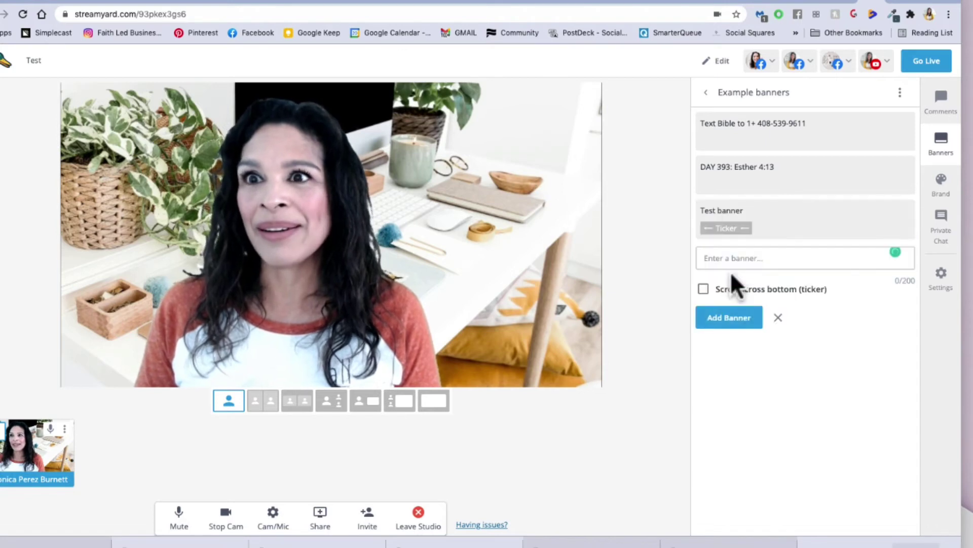
Step: Compare the scrolling "Test banner" ticker with the static "DAY 393: Esther 4:13" banner on the stream, hiding each one
{"action": "mouse_move", "coordinate": [787, 228]}
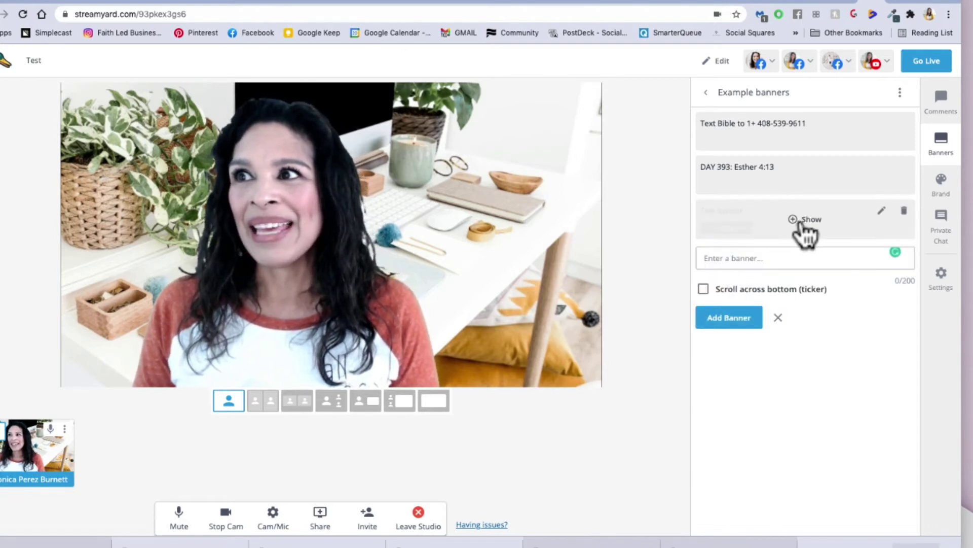
{"action": "left_click", "coordinate": [799, 230]}
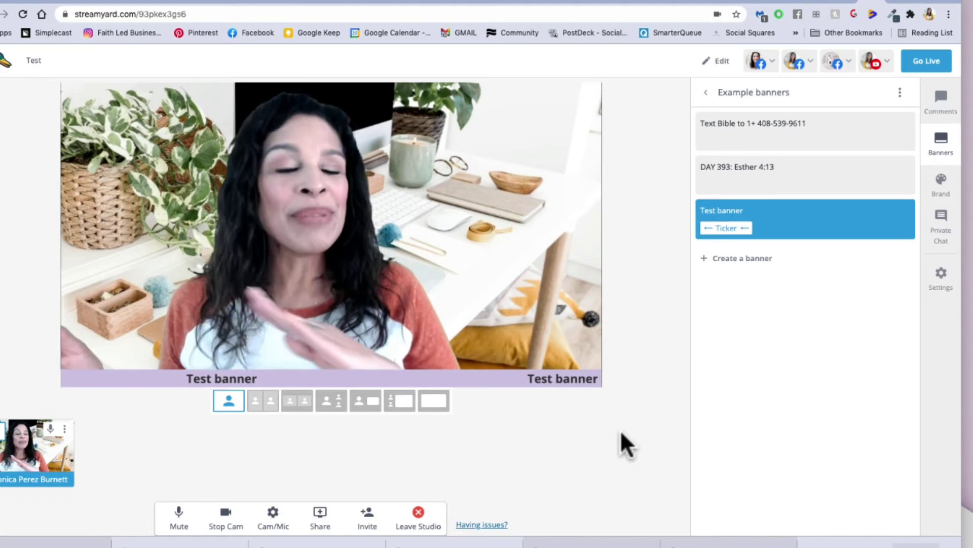
{"action": "mouse_move", "coordinate": [794, 219]}
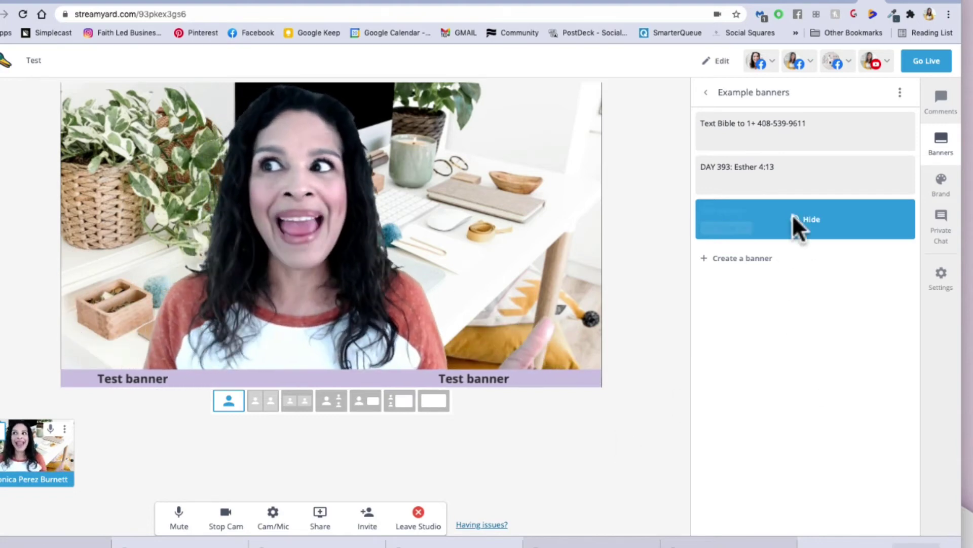
{"action": "left_click", "coordinate": [797, 226]}
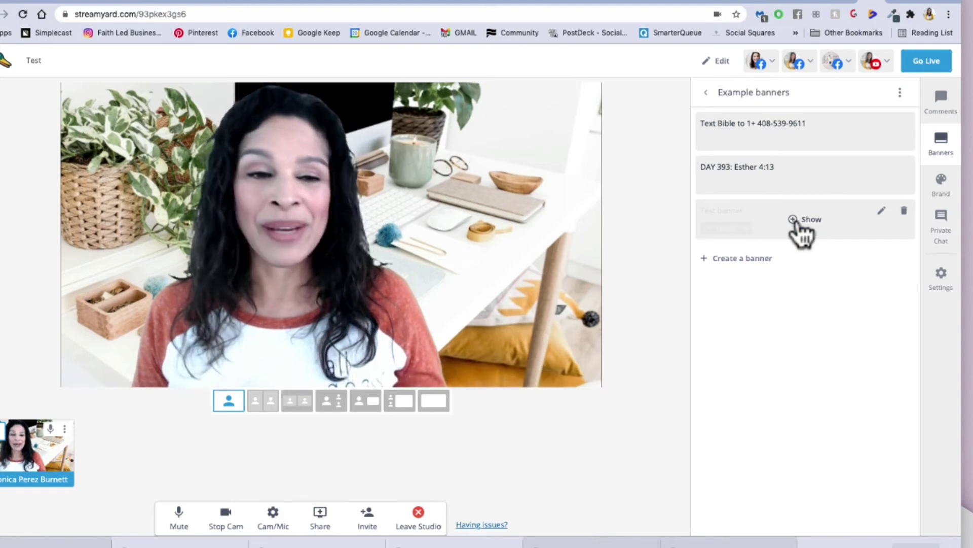
{"action": "left_click", "coordinate": [797, 226]}
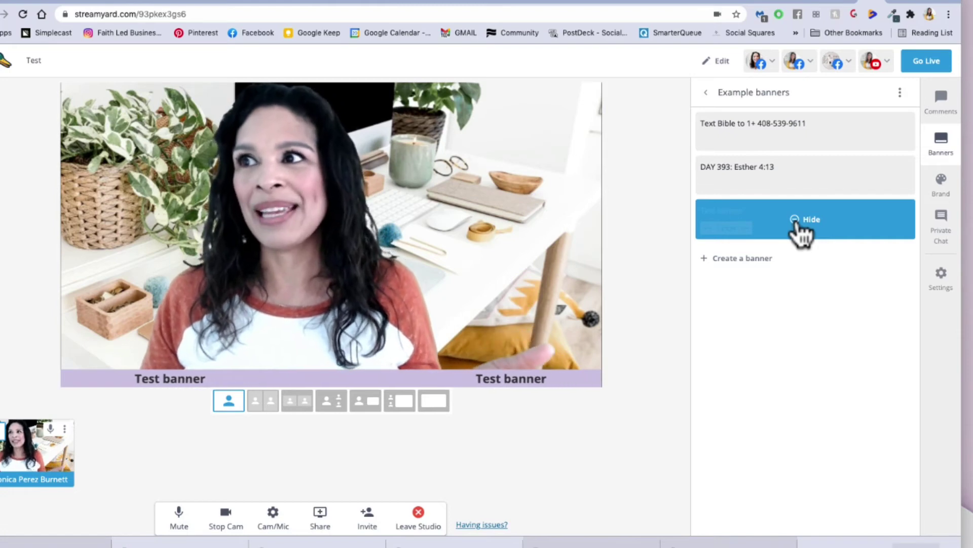
{"action": "left_click", "coordinate": [799, 226]}
{"action": "left_click", "coordinate": [806, 185]}
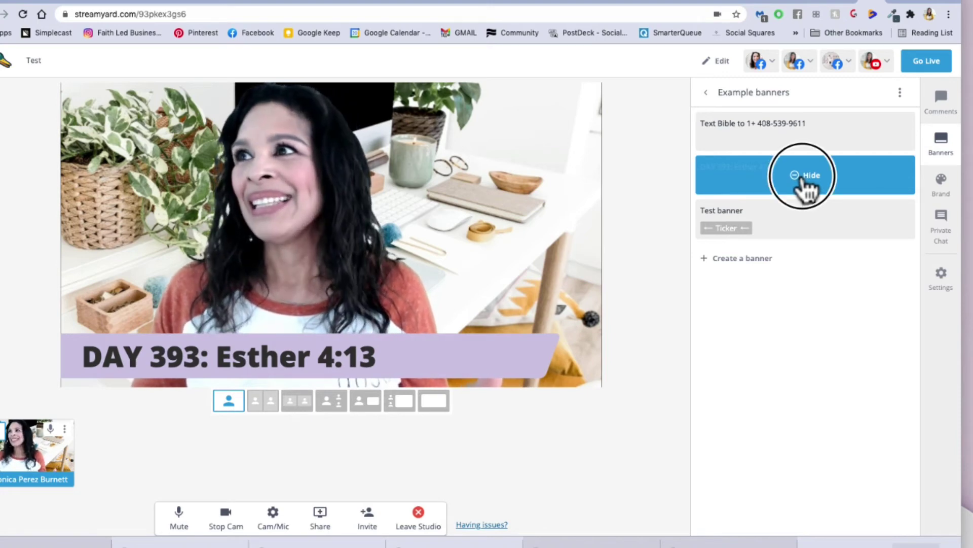
{"action": "left_click", "coordinate": [805, 180]}
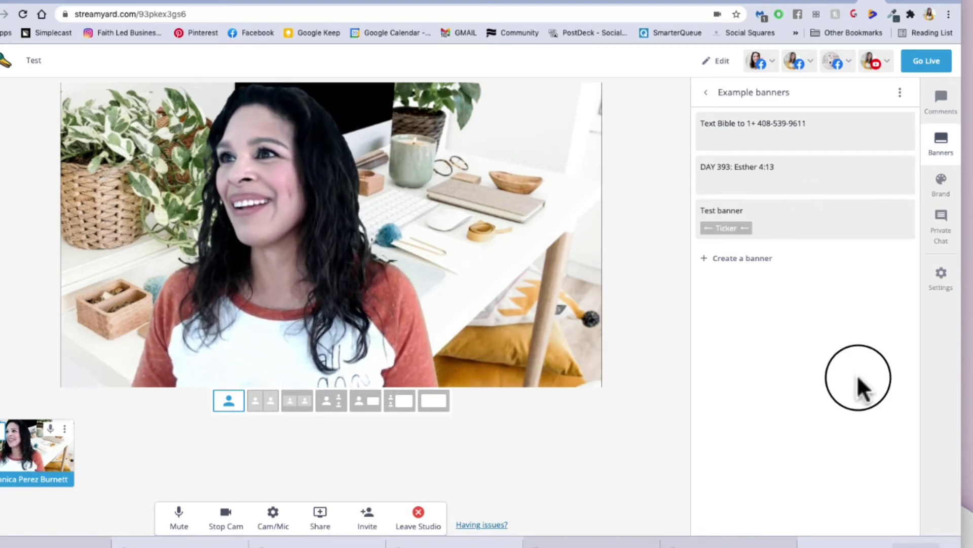
Step: Display the "DAY 393: Esther 4:13" banner on the stream as a sample for comparing brand themes
{"action": "left_click", "coordinate": [940, 183]}
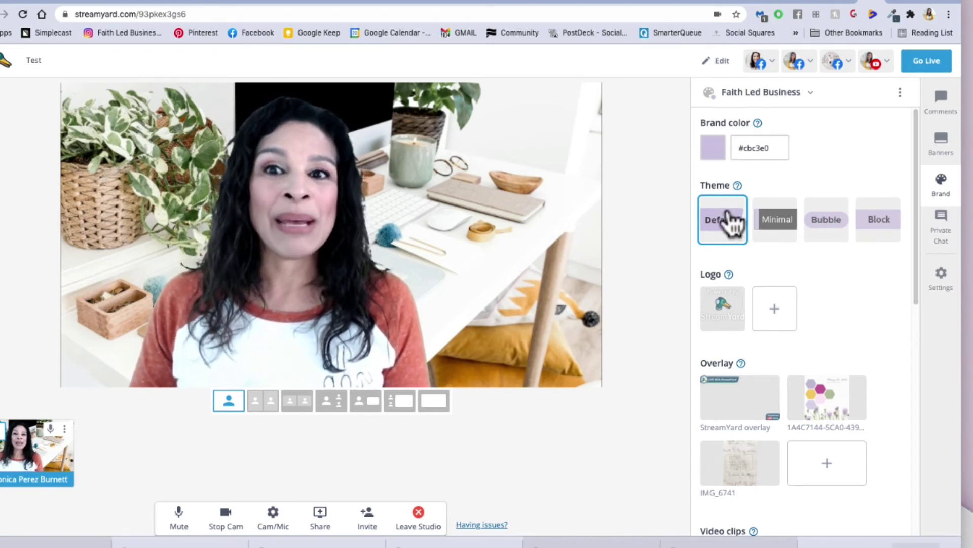
{"action": "left_click", "coordinate": [940, 150]}
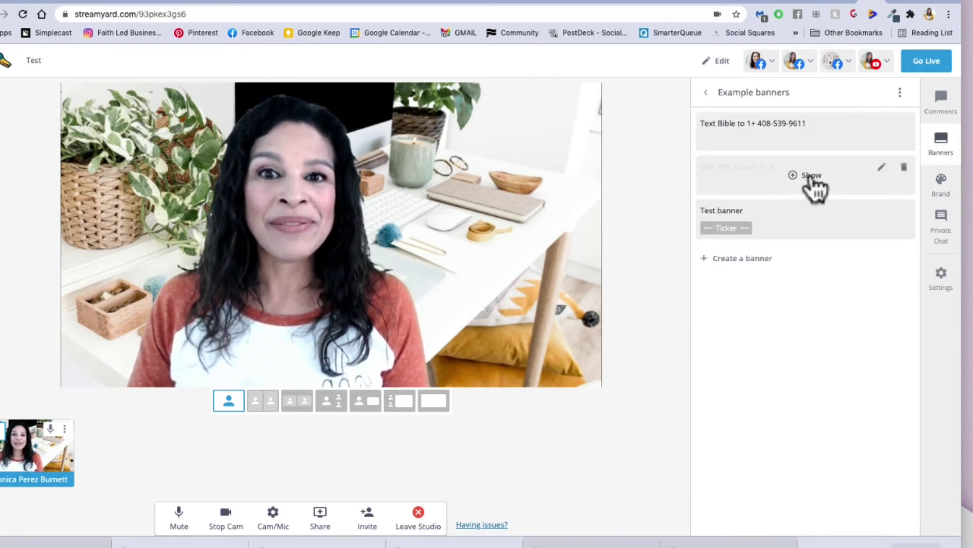
{"action": "left_click", "coordinate": [810, 178]}
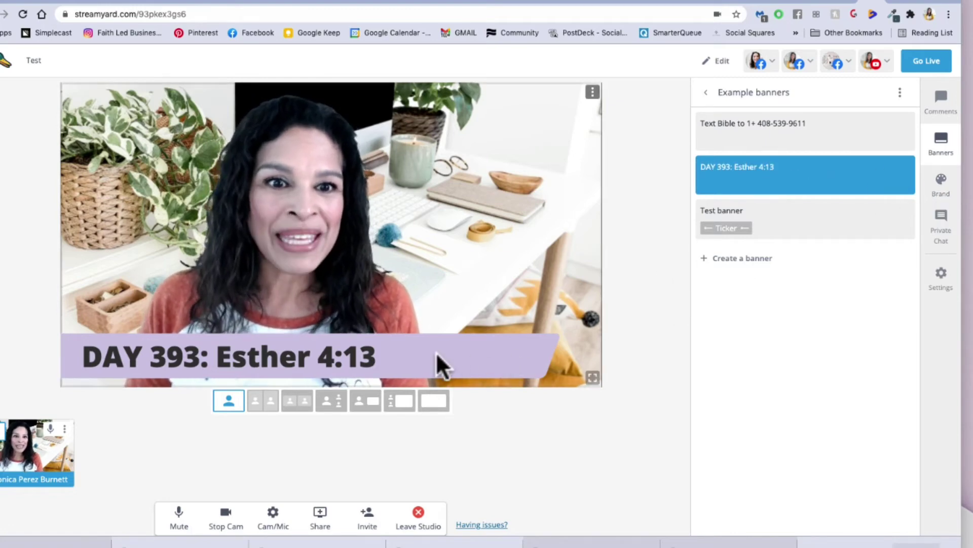
{"action": "mouse_move", "coordinate": [902, 175]}
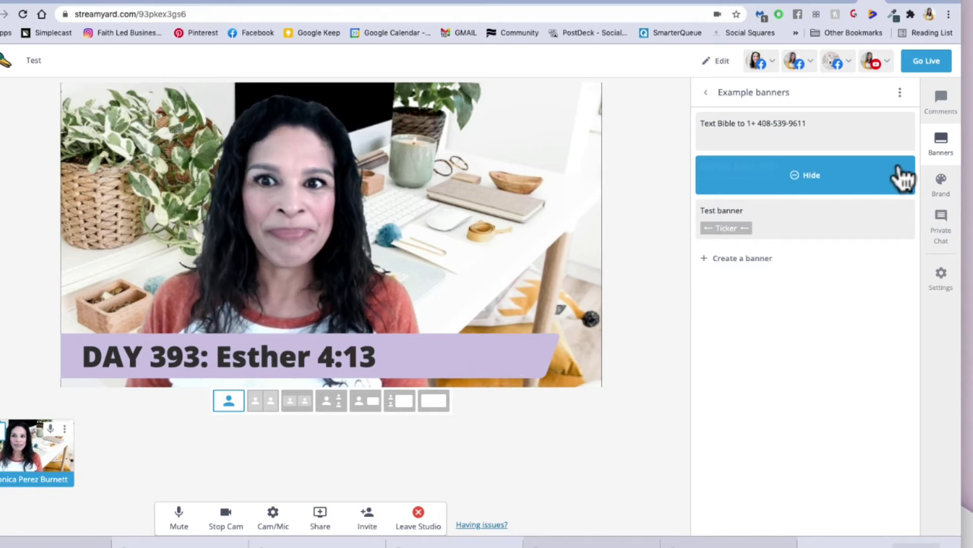
Step: Try the Minimal, Bubble and Block brand themes on the displayed banner and return to the Default theme
{"action": "left_click", "coordinate": [946, 190]}
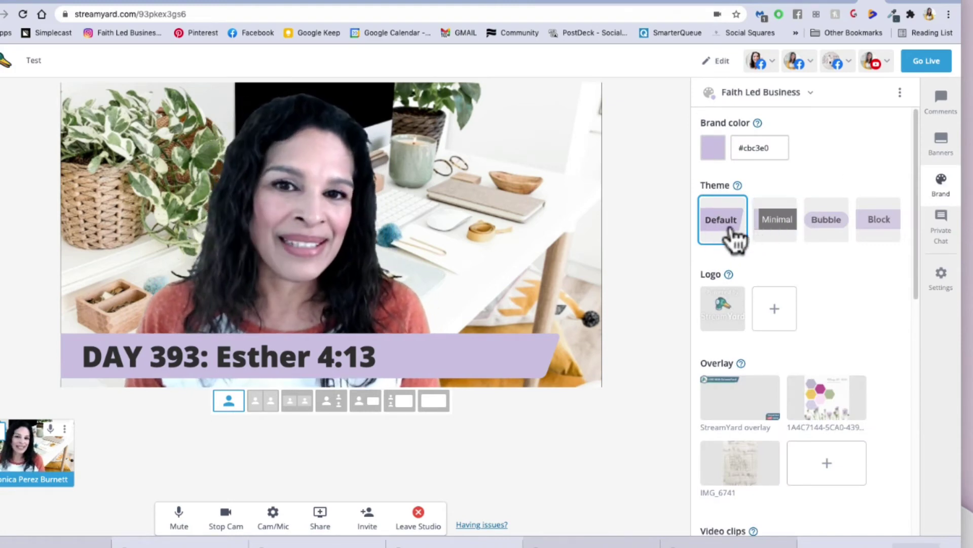
{"action": "left_click", "coordinate": [774, 231]}
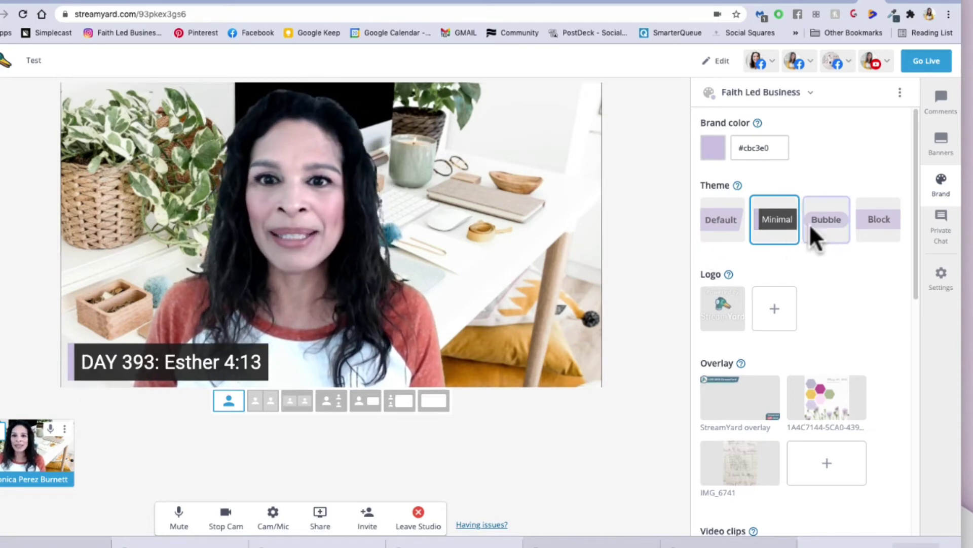
{"action": "left_click", "coordinate": [823, 229]}
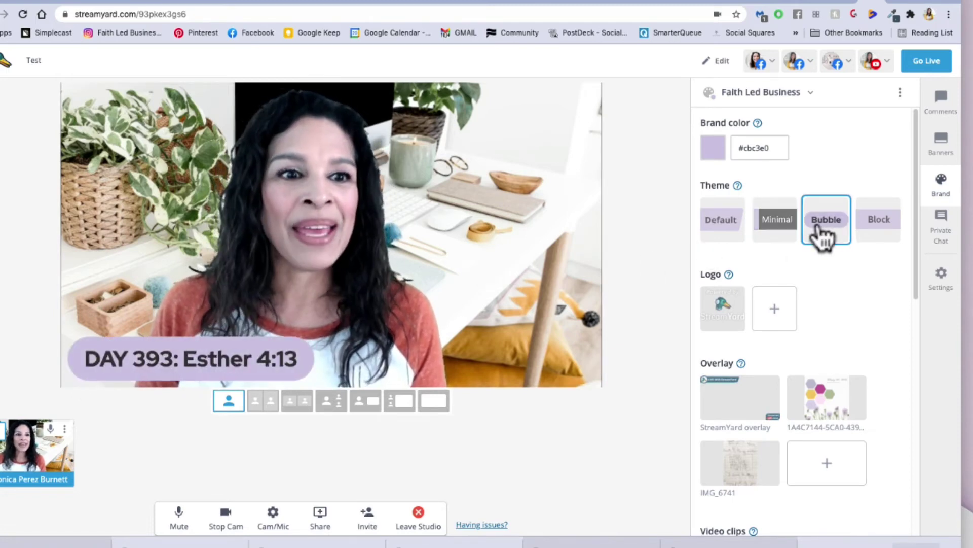
{"action": "left_click", "coordinate": [879, 231]}
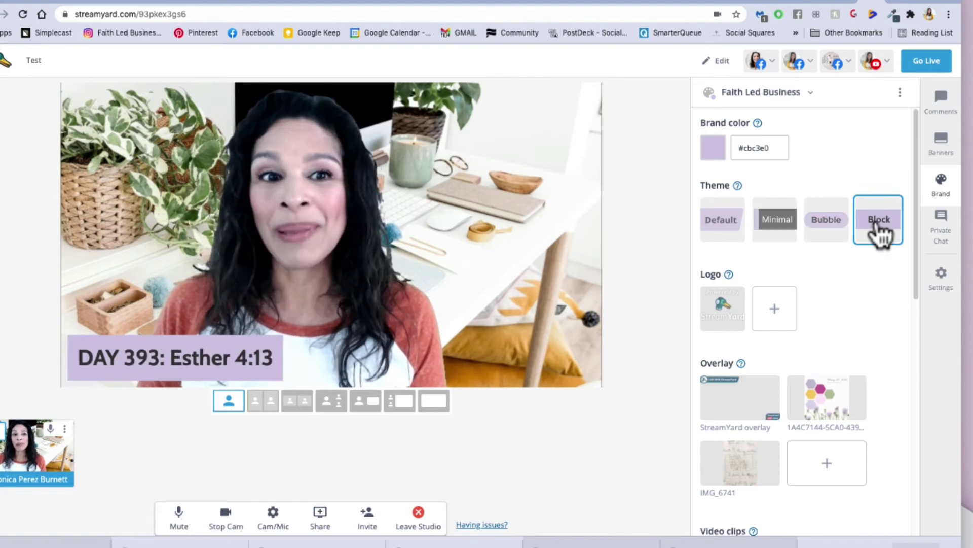
{"action": "left_click", "coordinate": [714, 223]}
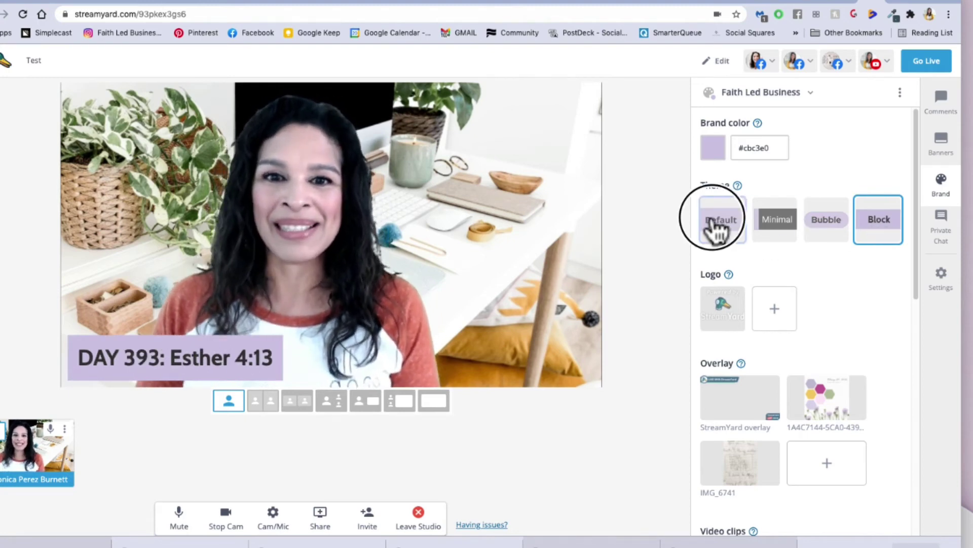
Step: Preview the StreamYard logo on the stream and hide the "DAY 393: Esther 4:13" banner
{"action": "left_click", "coordinate": [725, 317]}
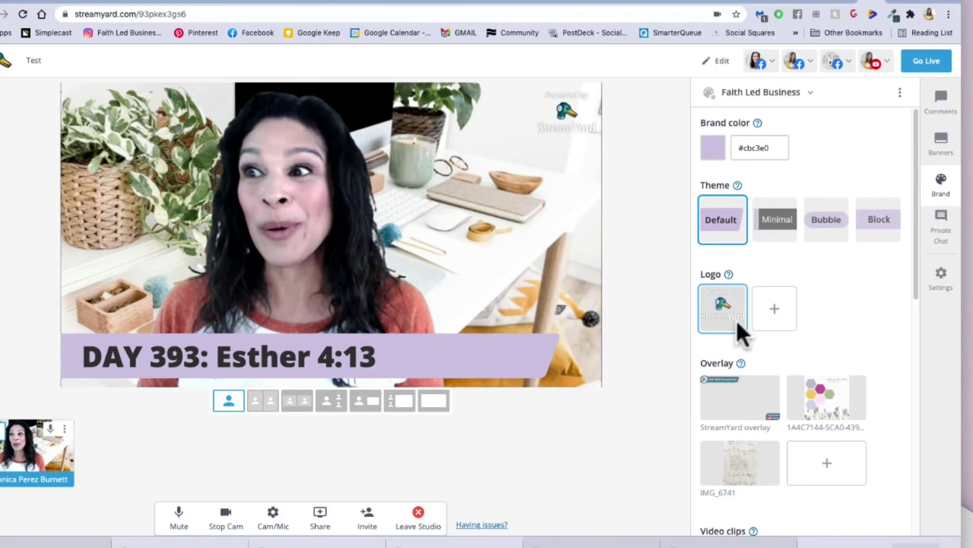
{"action": "scroll", "coordinate": [825, 320], "scroll_direction": "down", "scroll_amount": 3}
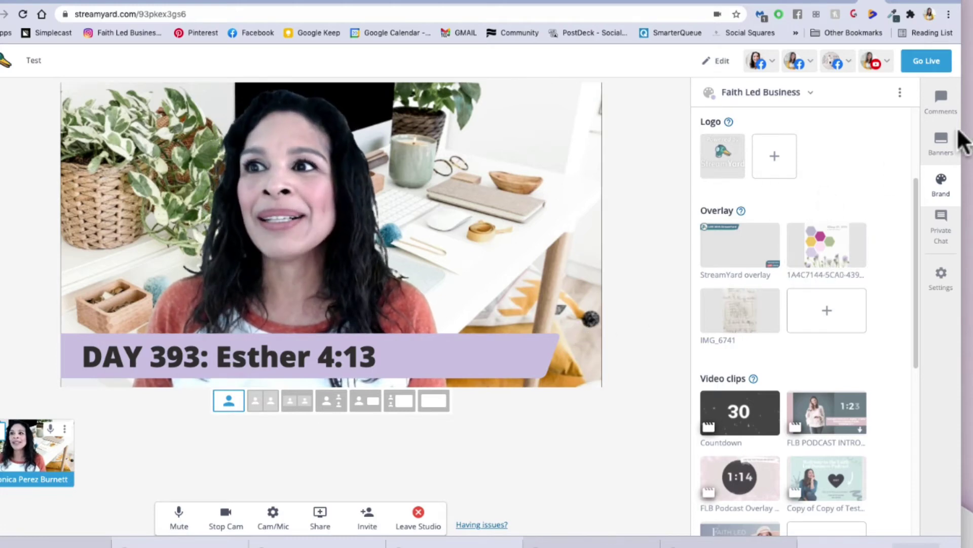
{"action": "left_click", "coordinate": [941, 145]}
{"action": "left_click", "coordinate": [806, 177]}
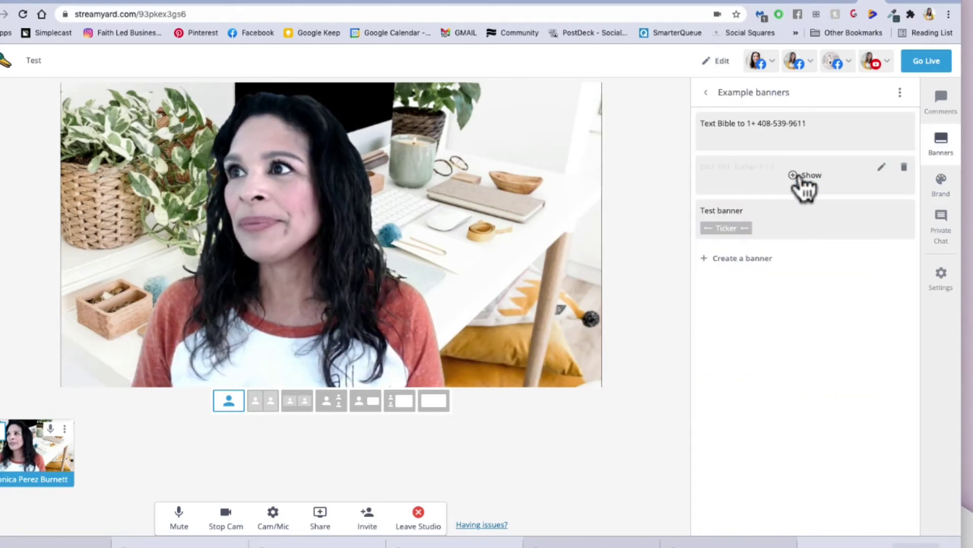
Step: Preview and remove the StreamYard overlay, and show the custom overlay with coloured hexagons and flowers instead
{"action": "left_click", "coordinate": [939, 196]}
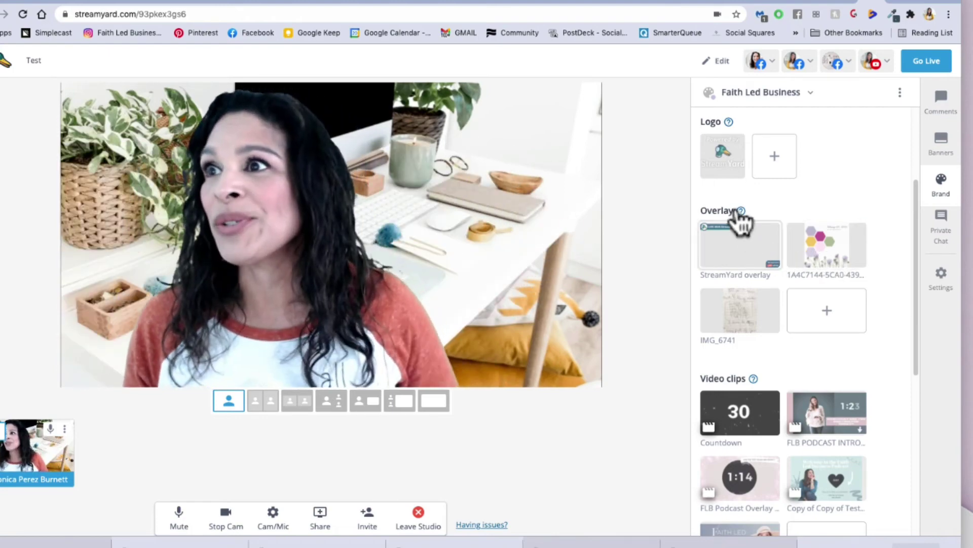
{"action": "left_click", "coordinate": [744, 252]}
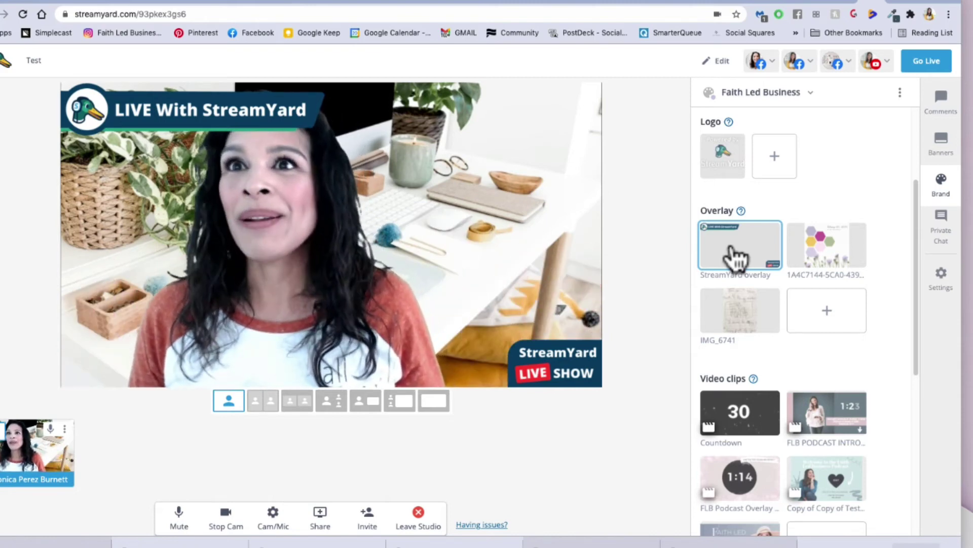
{"action": "left_click", "coordinate": [738, 256]}
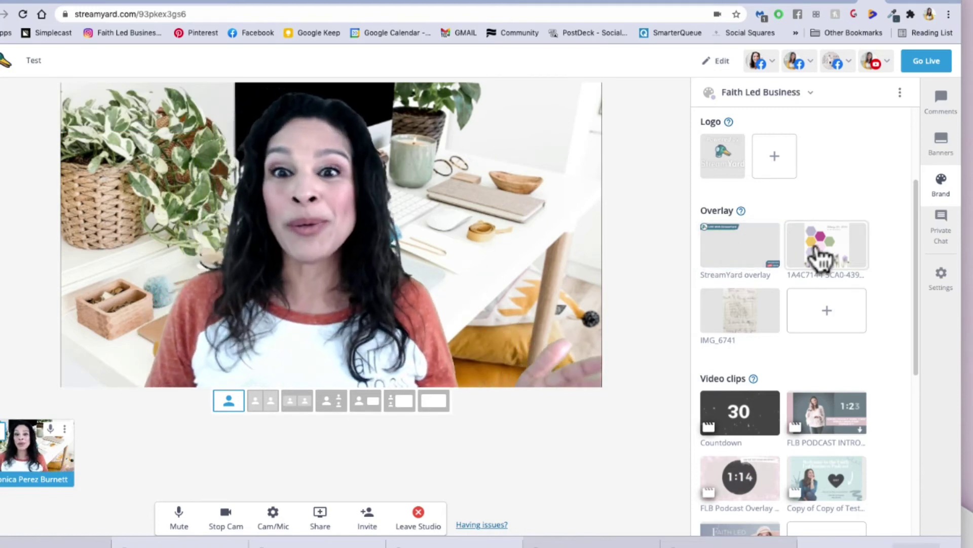
{"action": "left_click", "coordinate": [821, 256]}
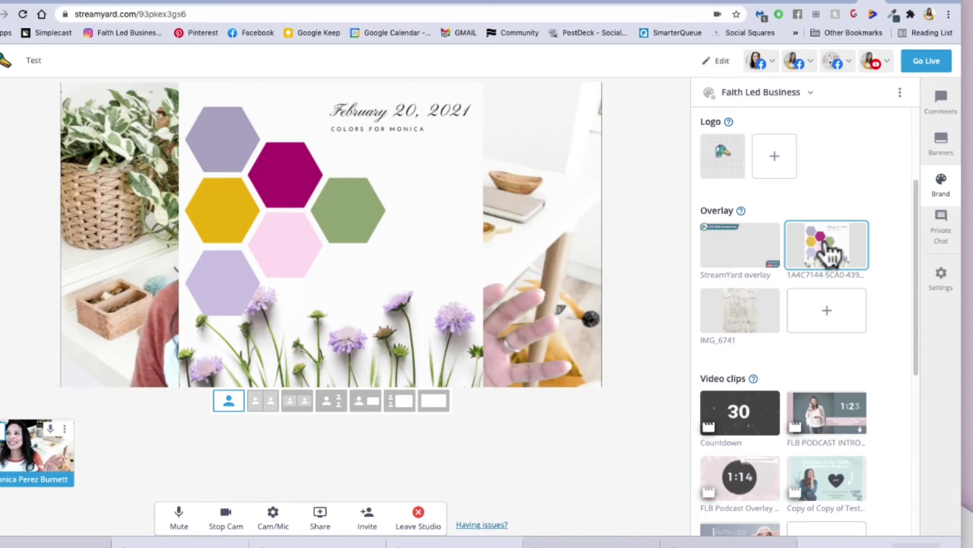
Step: Hide the overlay with coloured hexagons and flowers, and play and stop the "Short podcast intro" video clip
{"action": "left_click", "coordinate": [832, 252]}
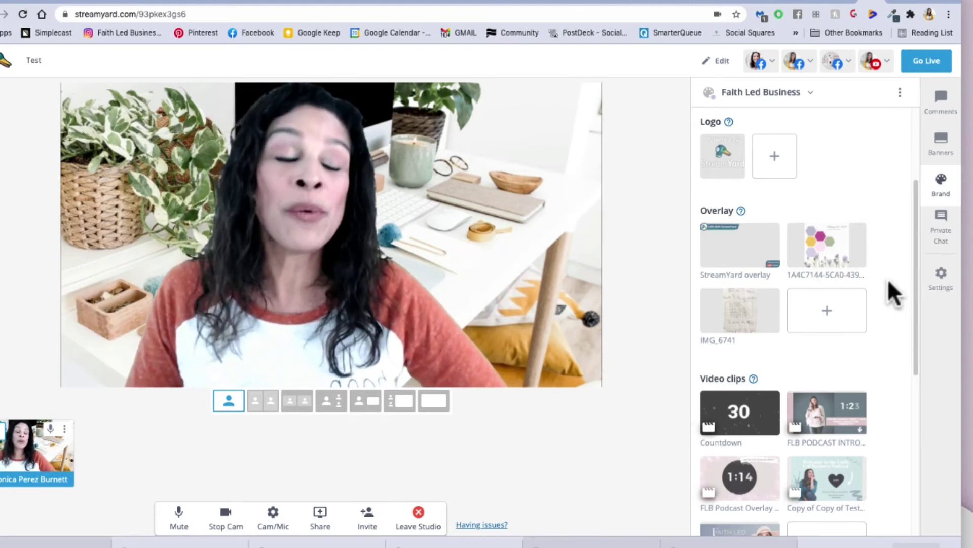
{"action": "scroll", "coordinate": [888, 282], "scroll_direction": "down", "scroll_amount": 3}
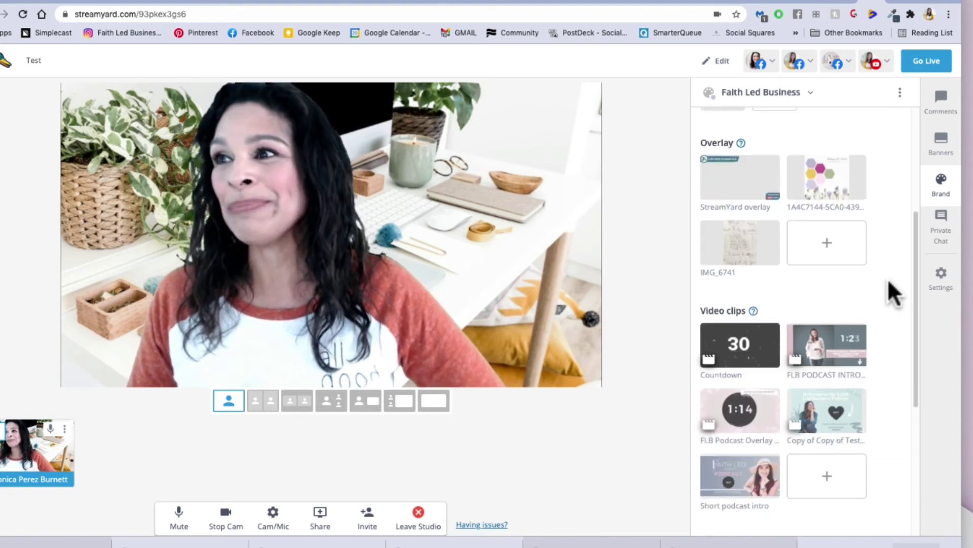
{"action": "scroll", "coordinate": [889, 282], "scroll_direction": "down", "scroll_amount": 2}
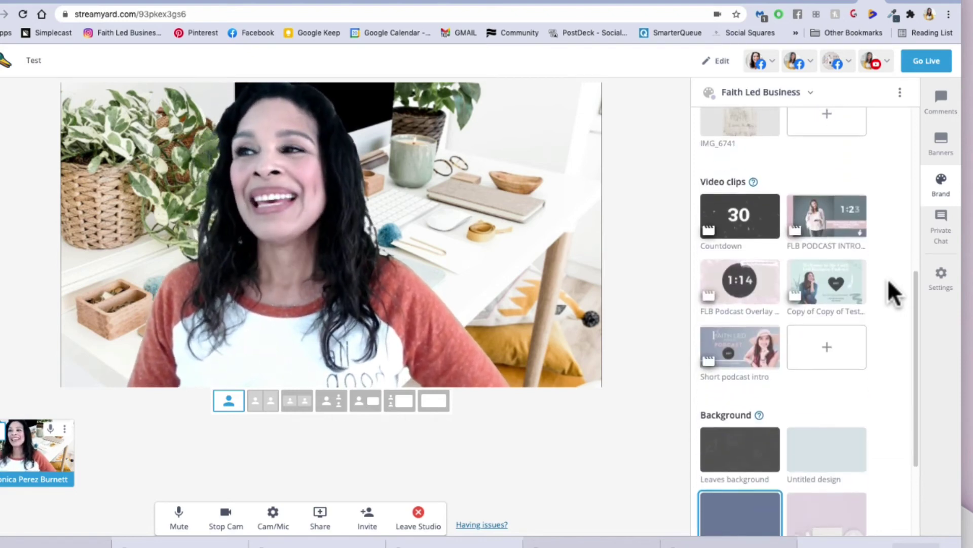
{"action": "scroll", "coordinate": [889, 282], "scroll_direction": "down", "scroll_amount": 1}
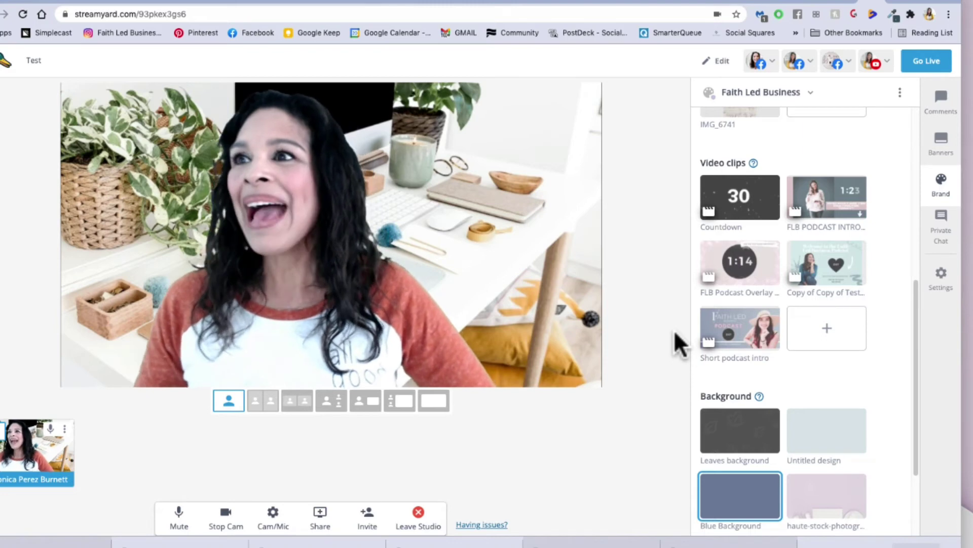
{"action": "left_click", "coordinate": [745, 343]}
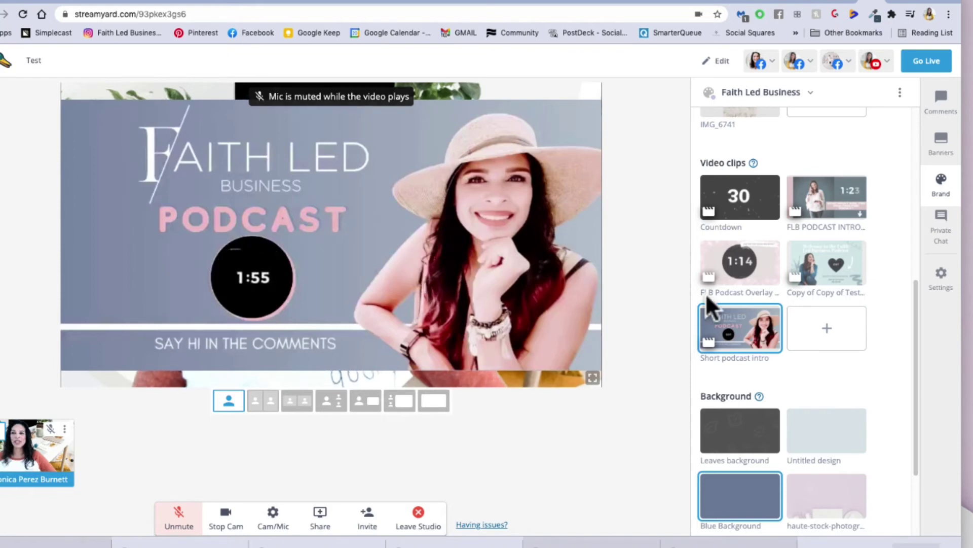
{"action": "left_click", "coordinate": [765, 334]}
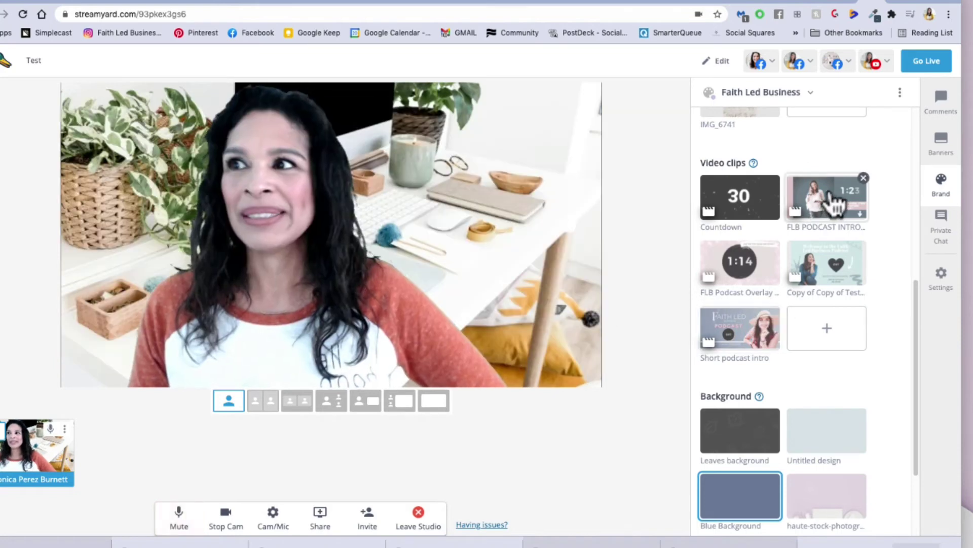
Step: Play and stop the "FLB PODCAST INTRO" and "FLB Podcast Overlay" video clips one after the other
{"action": "left_click", "coordinate": [834, 203]}
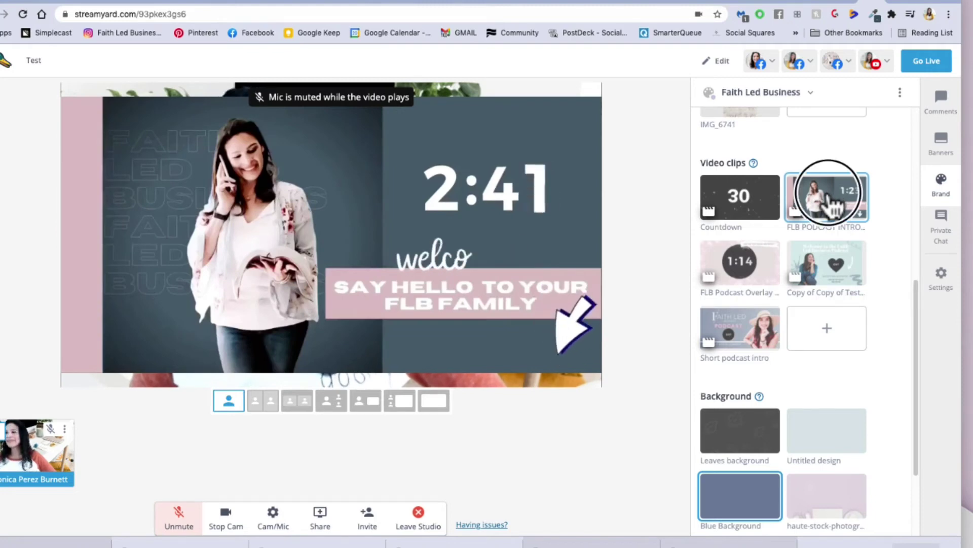
{"action": "left_click", "coordinate": [832, 206]}
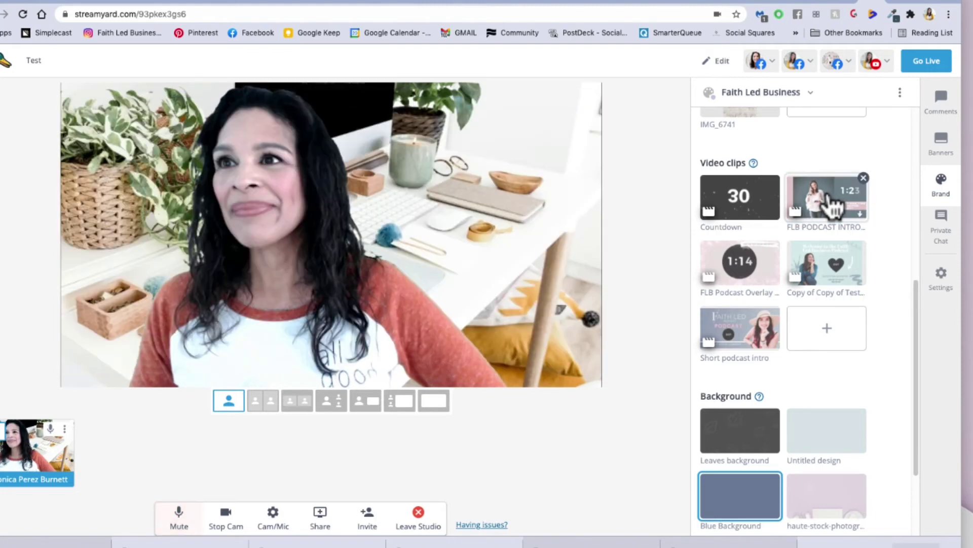
{"action": "left_click", "coordinate": [752, 279]}
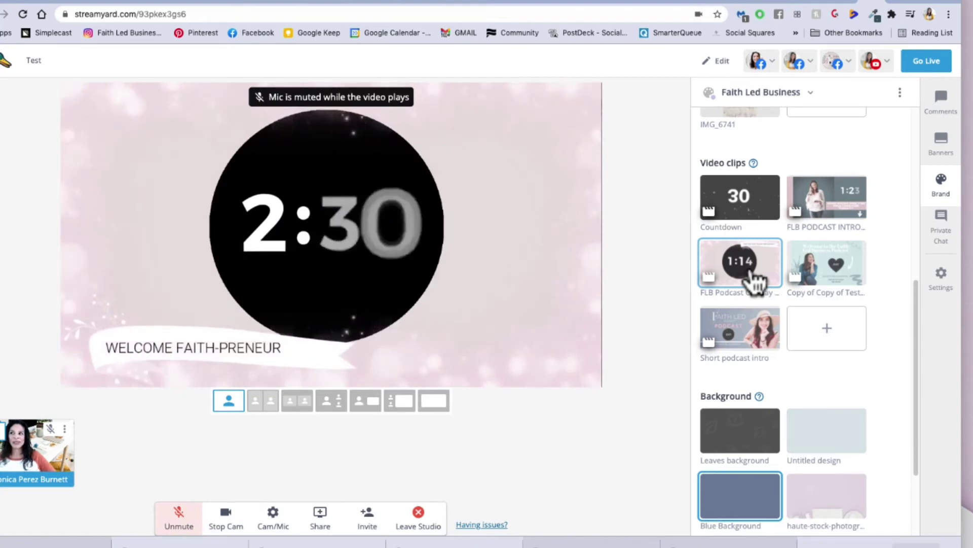
{"action": "left_click", "coordinate": [753, 278]}
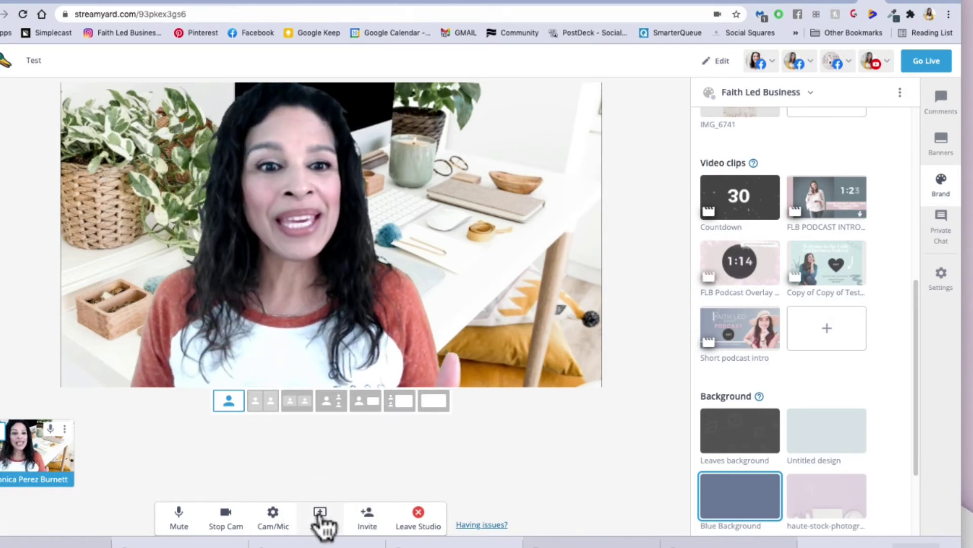
Step: Share the Faith Led Business Podcast video file with a small camera view beside it, and pause its playback
{"action": "left_click", "coordinate": [320, 515]}
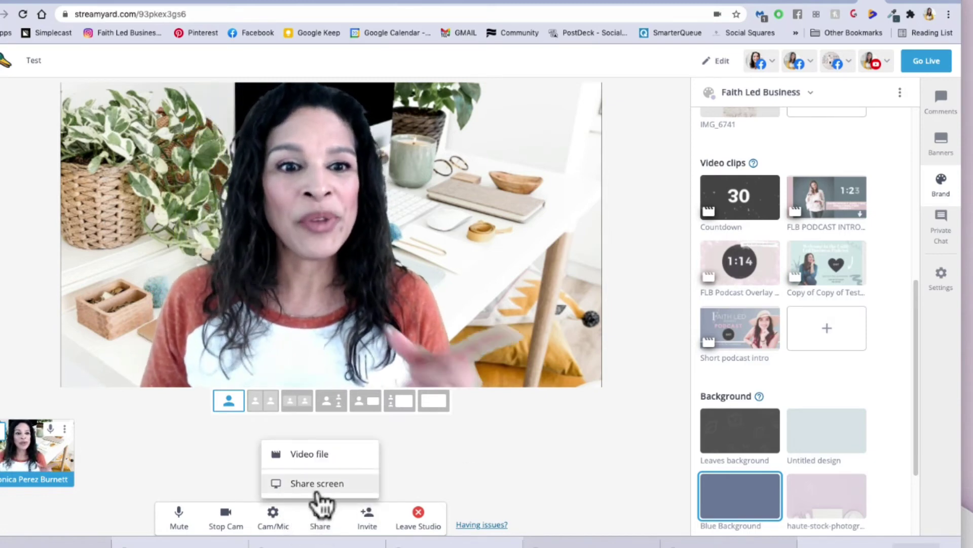
{"action": "left_click", "coordinate": [315, 460]}
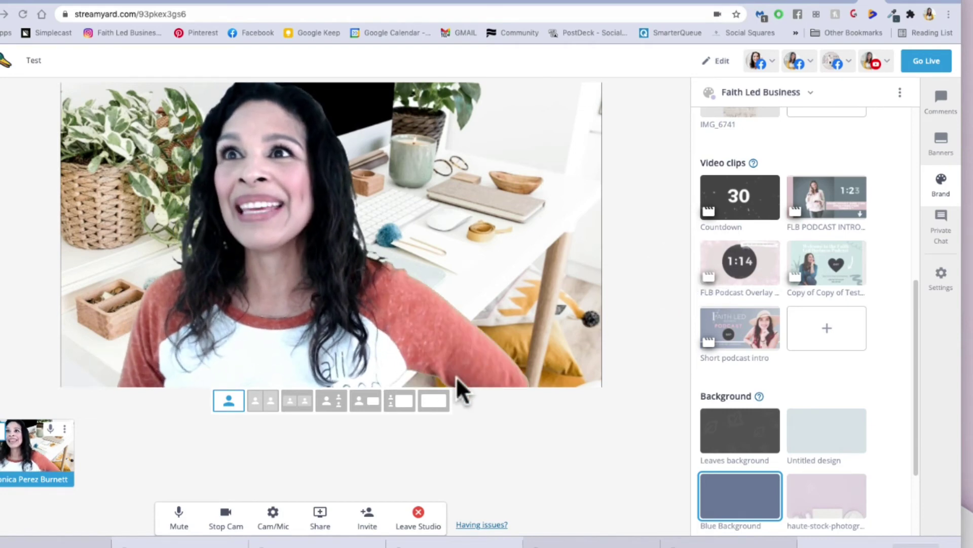
{"action": "left_click", "coordinate": [401, 400]}
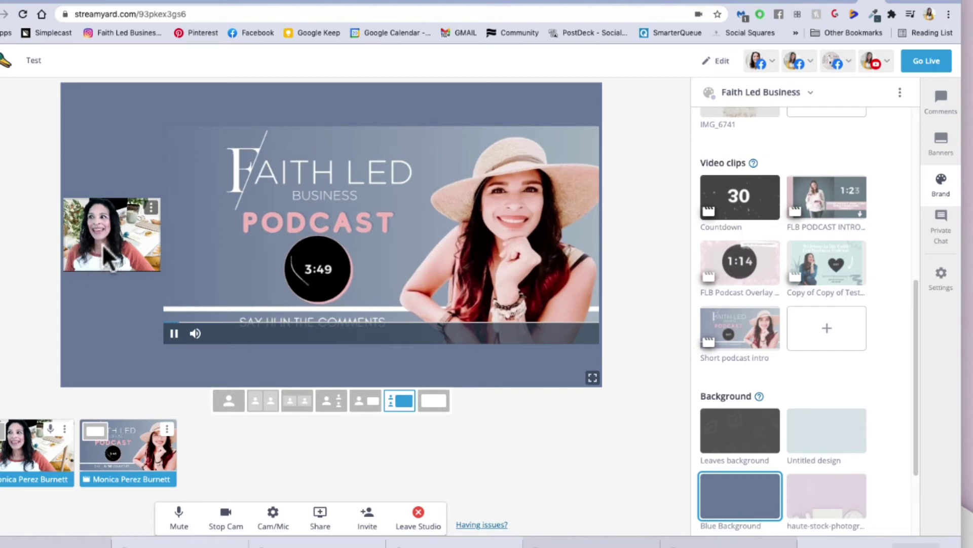
{"action": "left_click", "coordinate": [174, 333]}
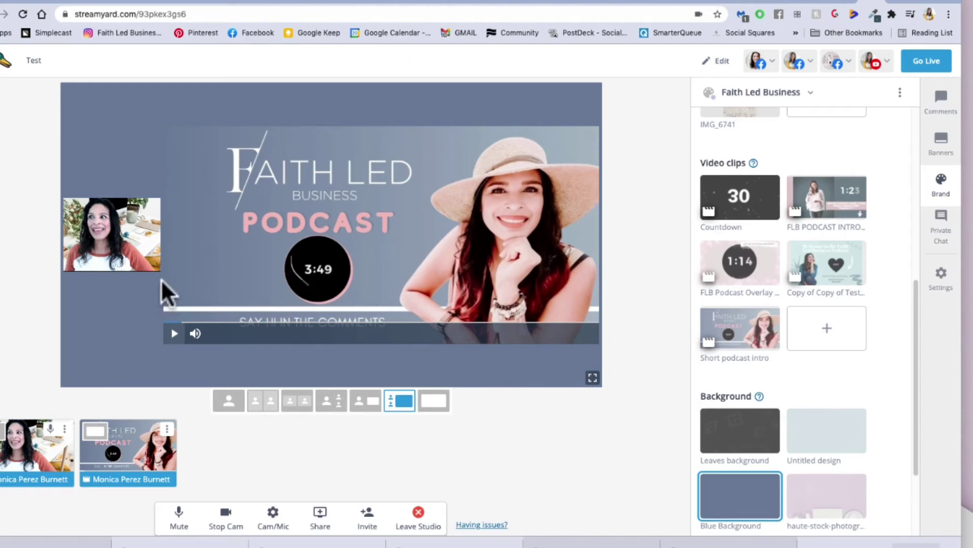
Step: Switch to the layout with a large camera view behind the smaller shared video, and remove the video from the stream
{"action": "key", "text": "shift+5"}
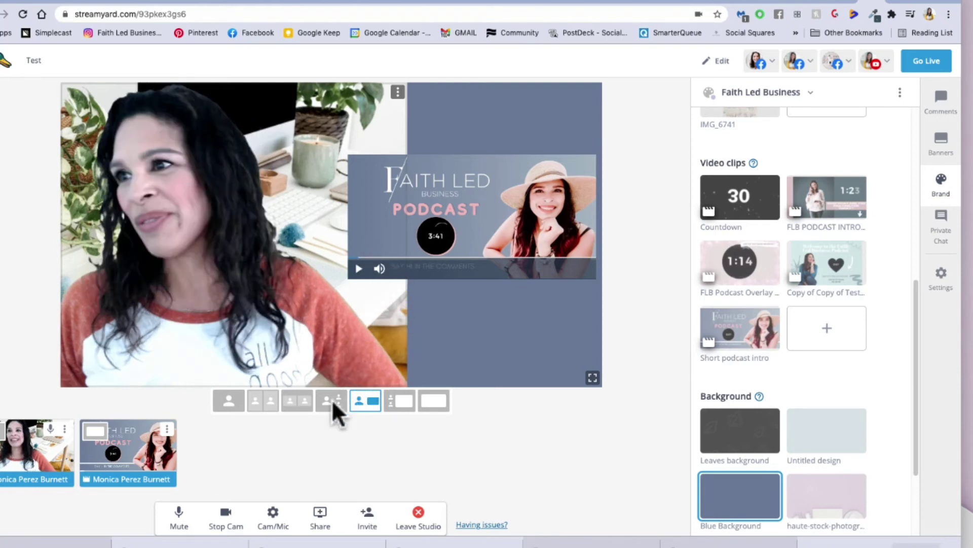
{"action": "mouse_move", "coordinate": [127, 461]}
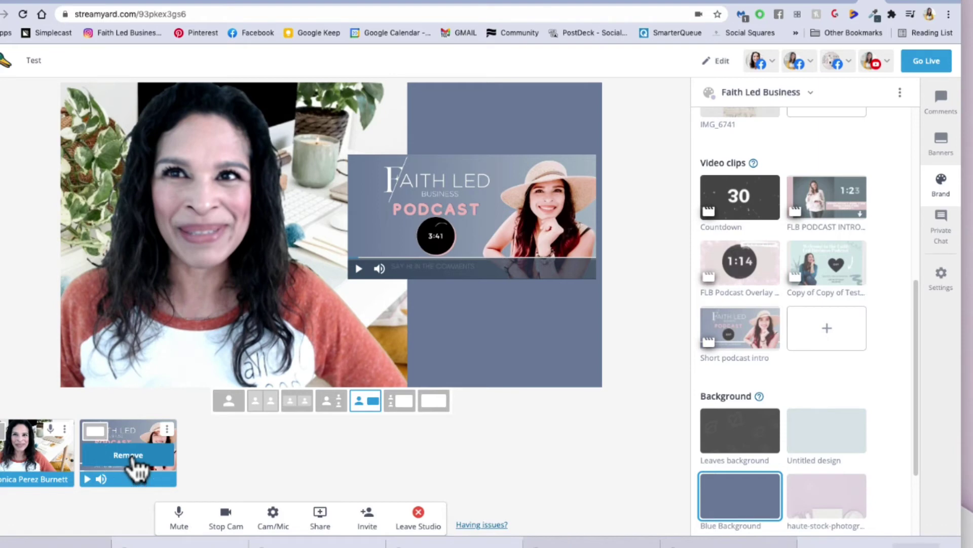
{"action": "left_click", "coordinate": [133, 457]}
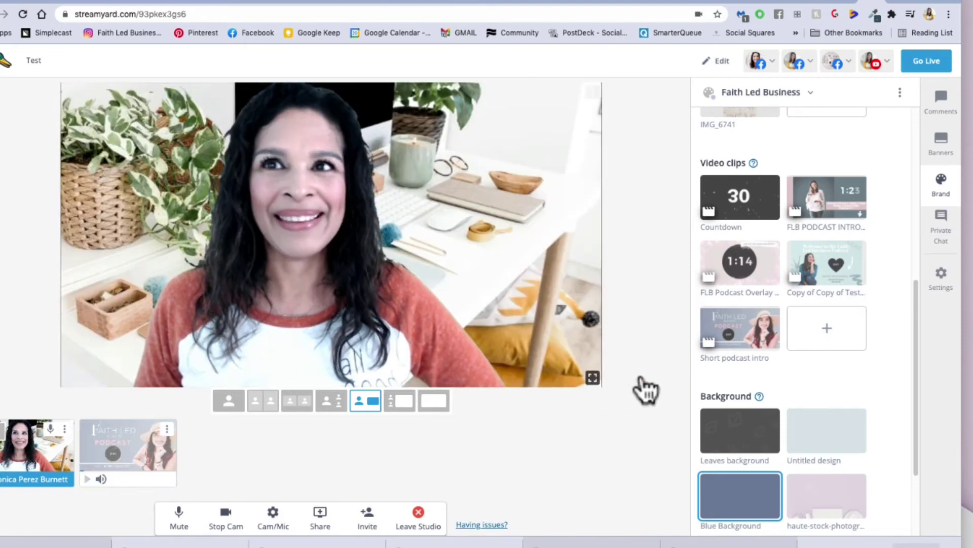
Step: Set the pink "haute-stock-photogr..." image as the background and preview it with a temporary screen share
{"action": "scroll", "coordinate": [882, 347], "scroll_direction": "down", "scroll_amount": 3}
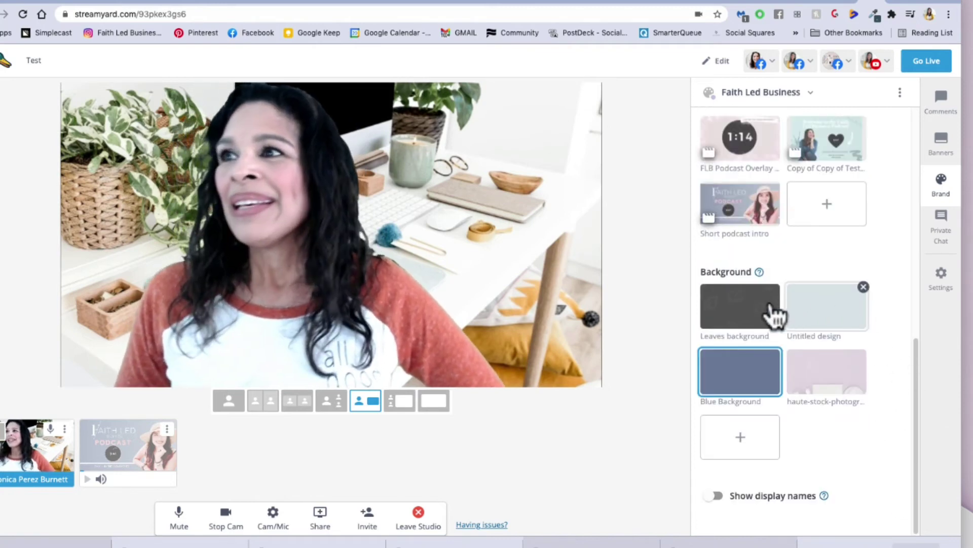
{"action": "left_click", "coordinate": [814, 387]}
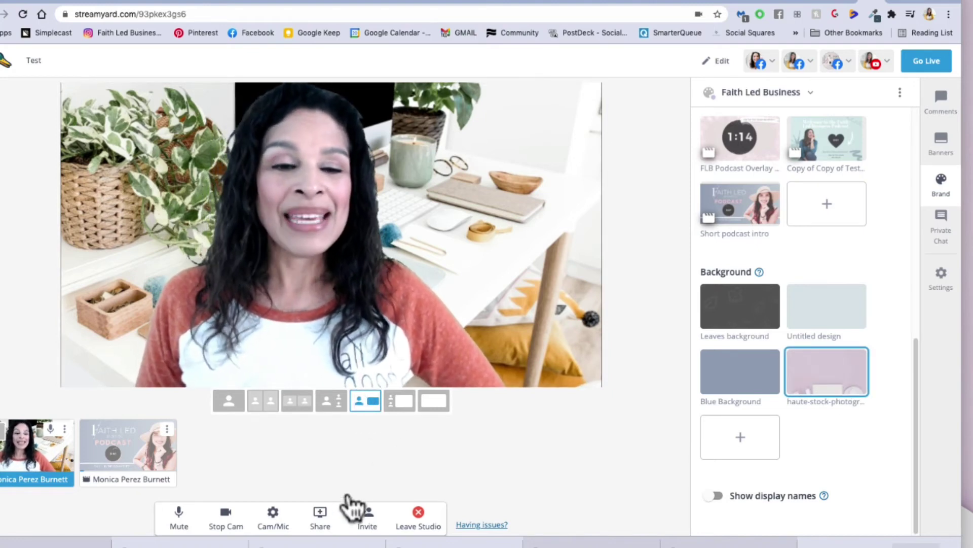
{"action": "left_click", "coordinate": [322, 515]}
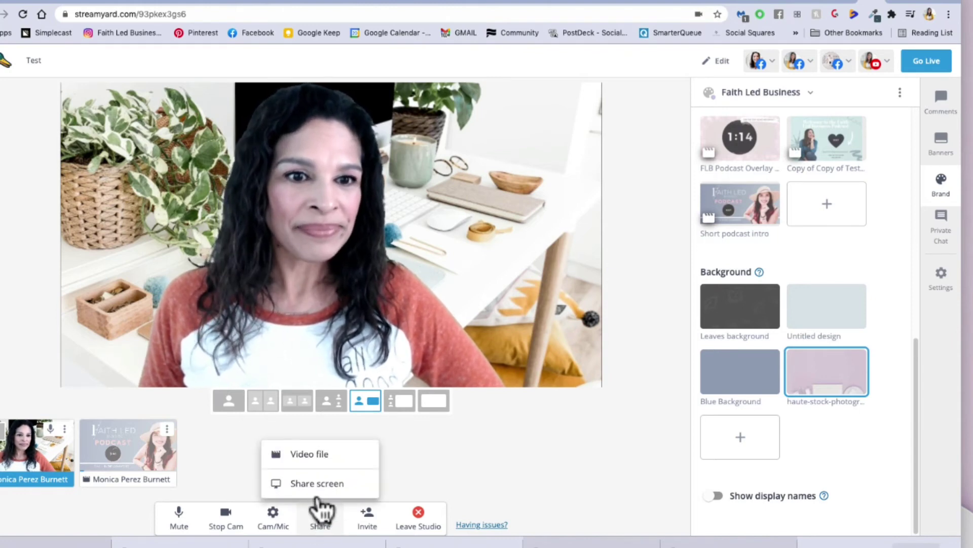
{"action": "left_click", "coordinate": [321, 507]}
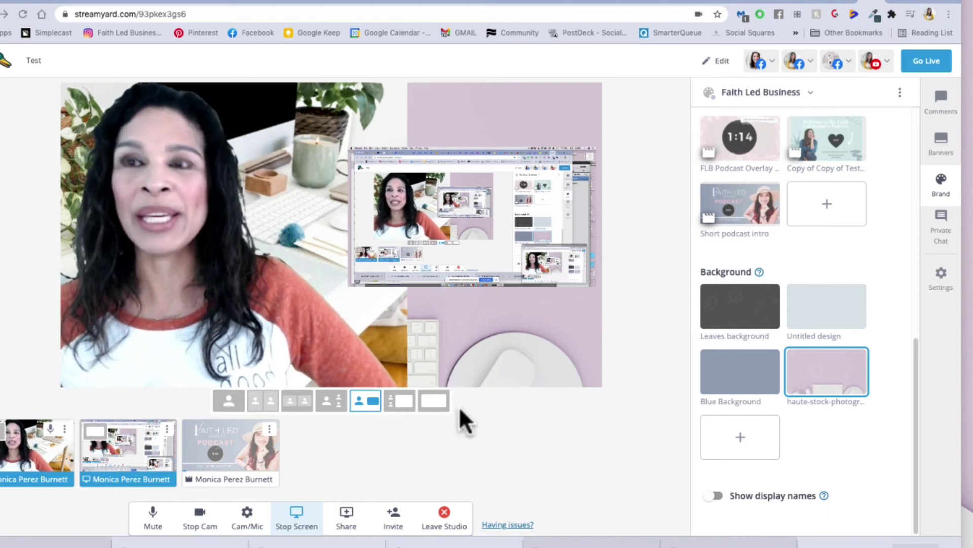
{"action": "left_click", "coordinate": [297, 513]}
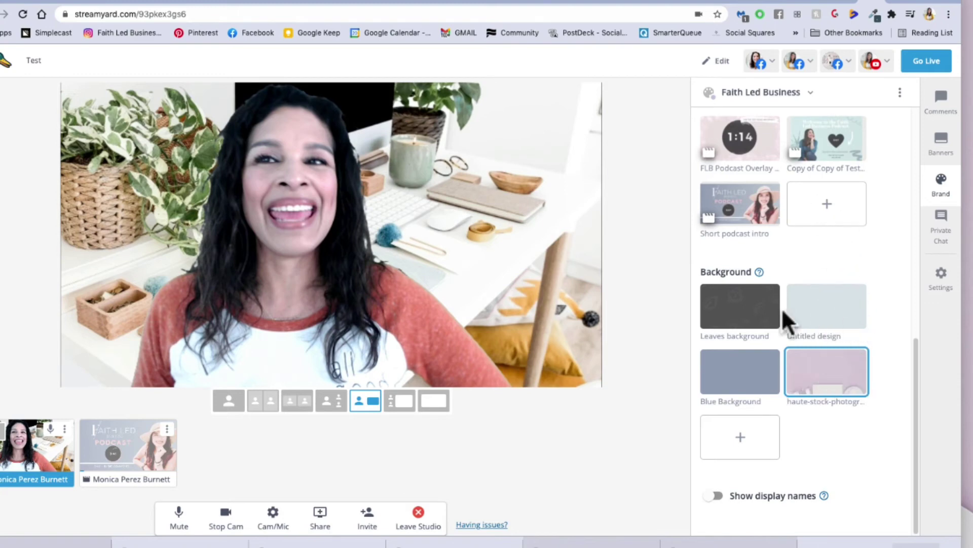
Step: Show the display name on the stream briefly and turn display names off again
{"action": "left_click", "coordinate": [715, 496]}
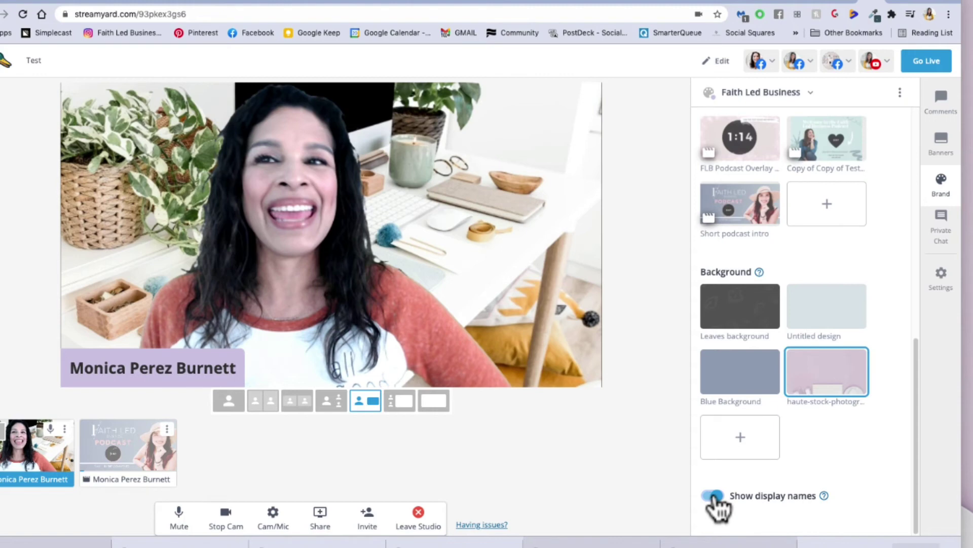
{"action": "left_click", "coordinate": [714, 496]}
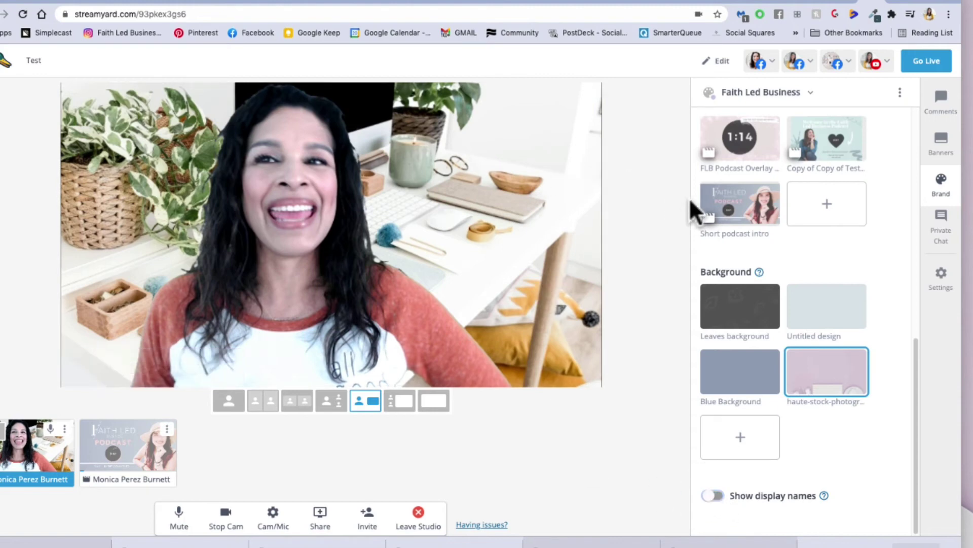
Step: Switch to the Official Sanctuary Girl Community brand to review its colour, theme, logos and overlays, and return to the Faith Led Business brand
{"action": "left_click", "coordinate": [811, 96]}
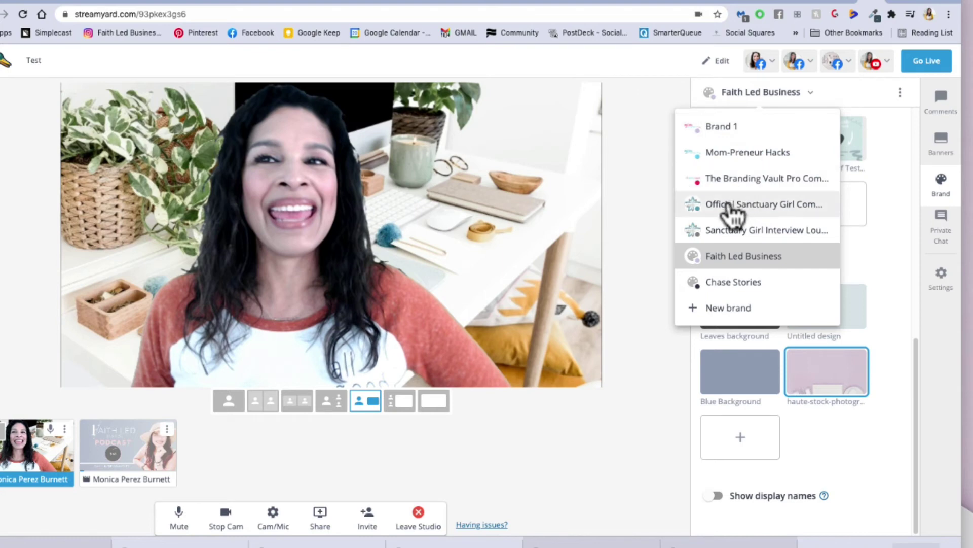
{"action": "left_click", "coordinate": [730, 205]}
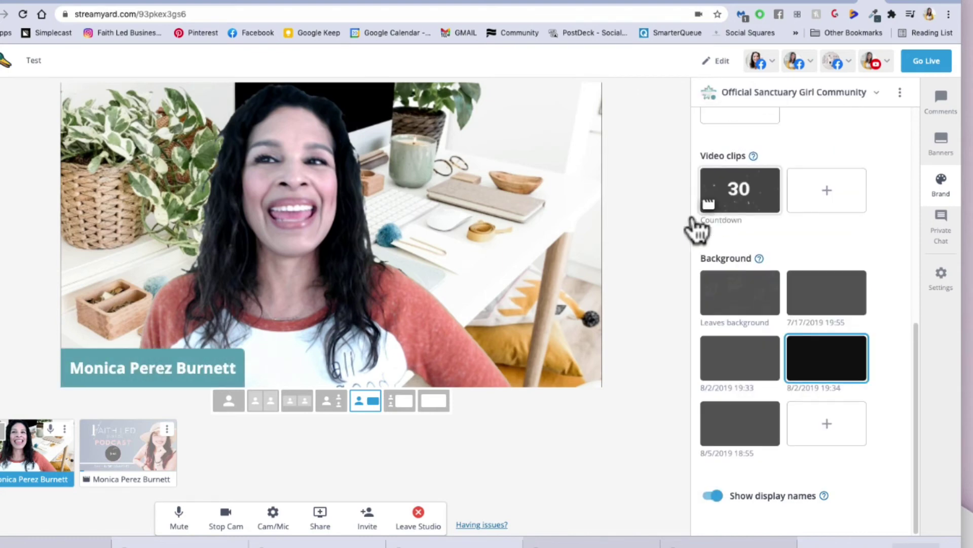
{"action": "scroll", "coordinate": [728, 298], "scroll_direction": "up", "scroll_amount": 5}
{"action": "scroll", "coordinate": [725, 299], "scroll_direction": "up", "scroll_amount": 4}
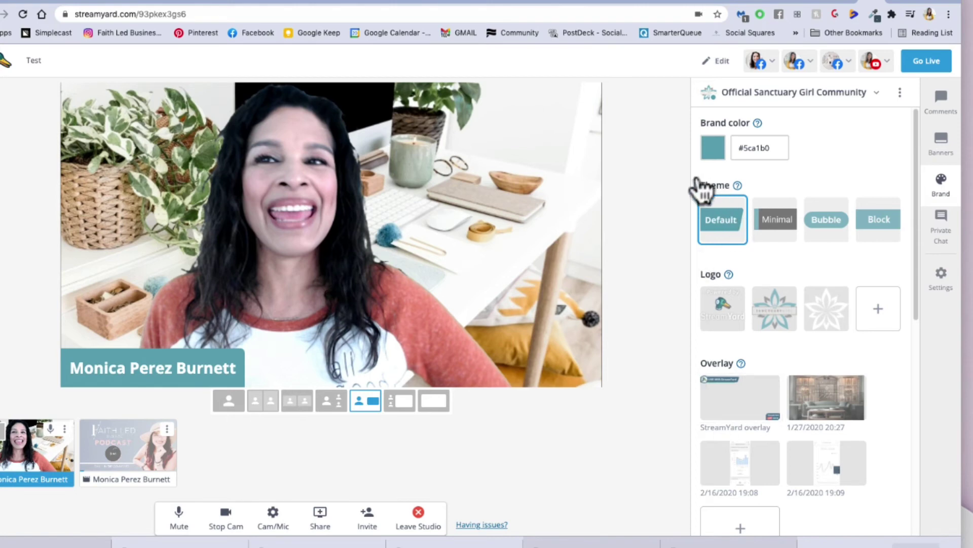
{"action": "left_click", "coordinate": [876, 94]}
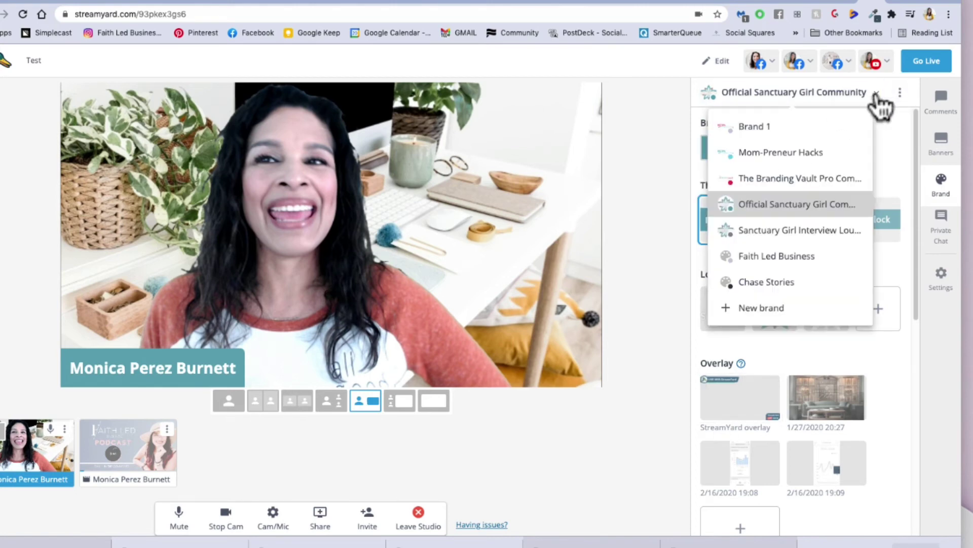
{"action": "left_click", "coordinate": [766, 256]}
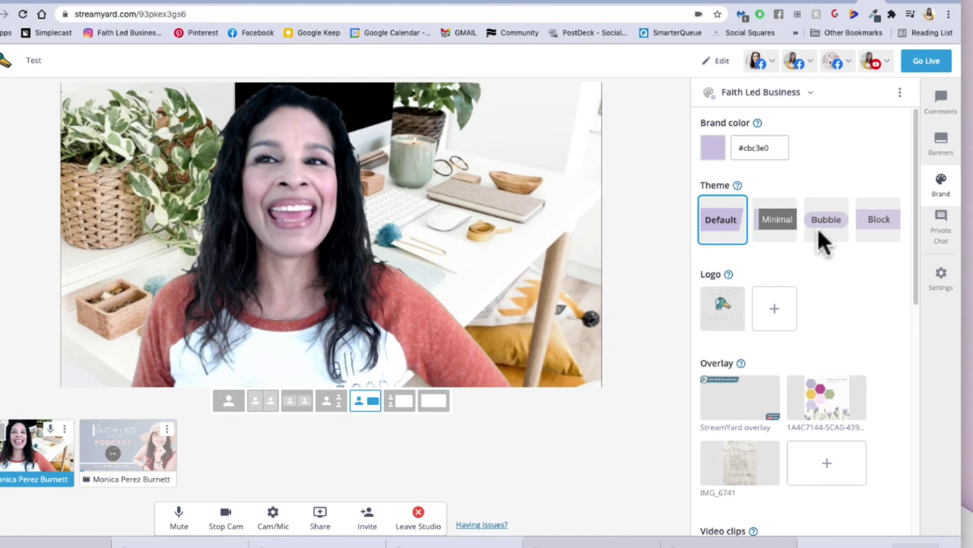
{"action": "left_click", "coordinate": [709, 244]}
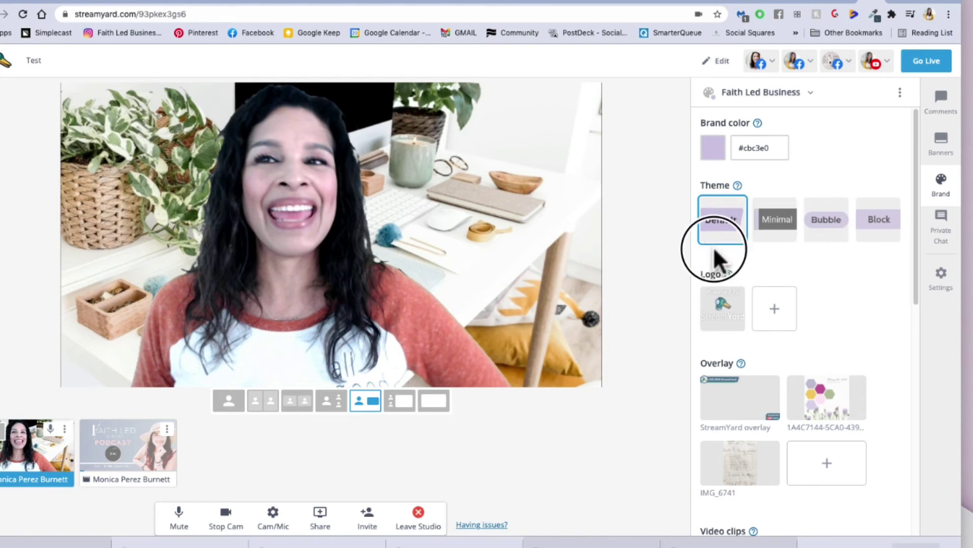